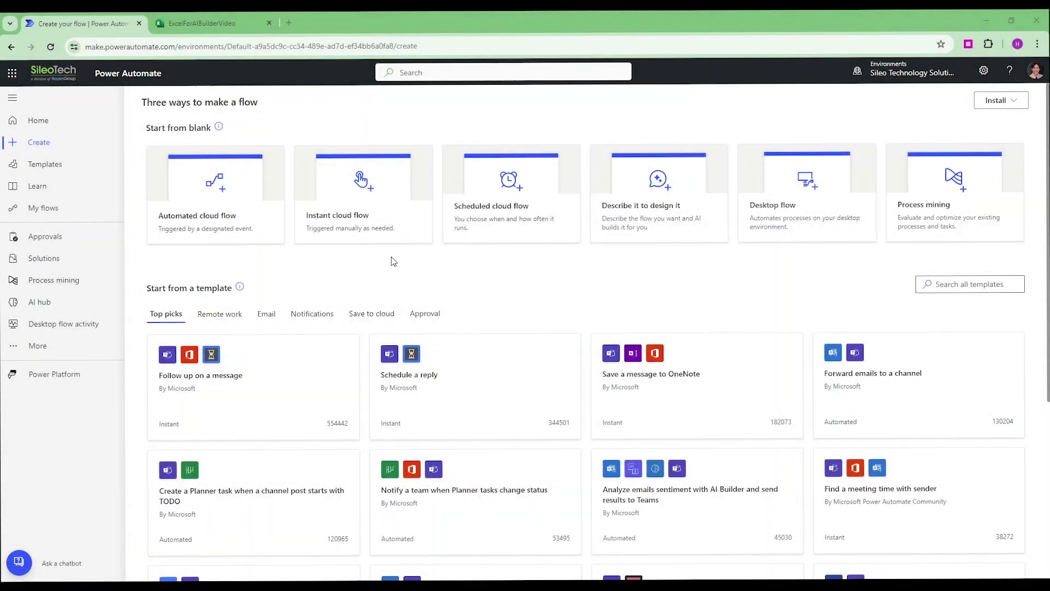
Create an instant flow named 'AI Builder Test Flow' with the 'Manually trigger a flow' trigger.
left_click(377, 211)
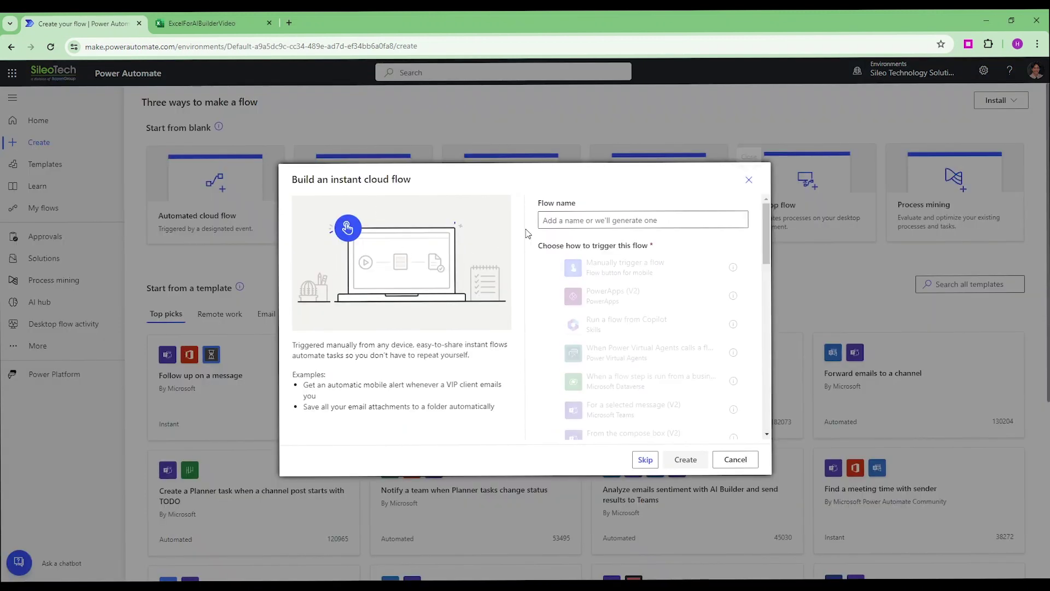
left_click(568, 219)
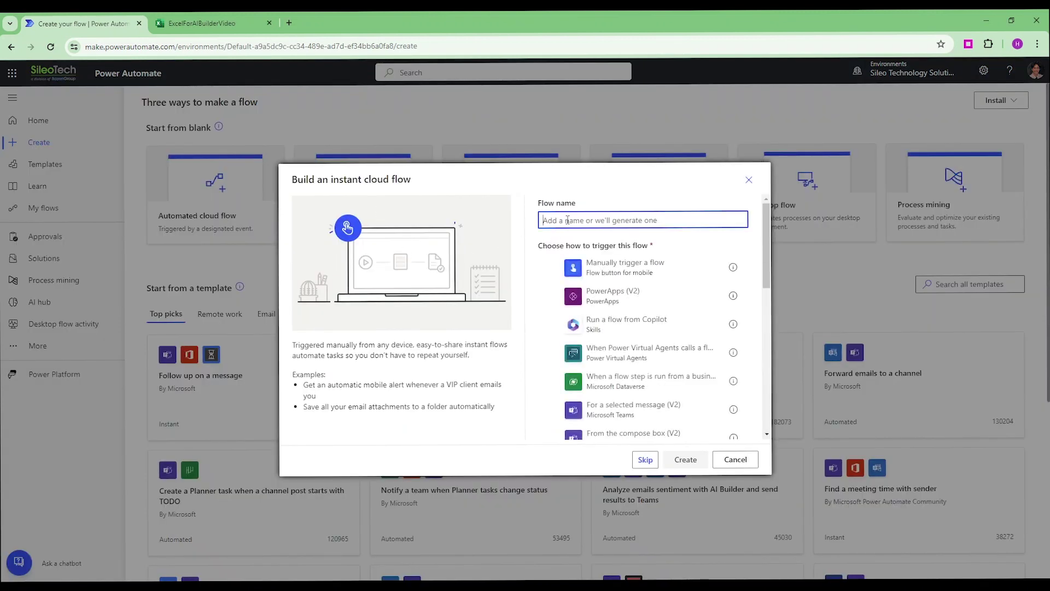
type("AI Builder Test Flow")
left_click(602, 257)
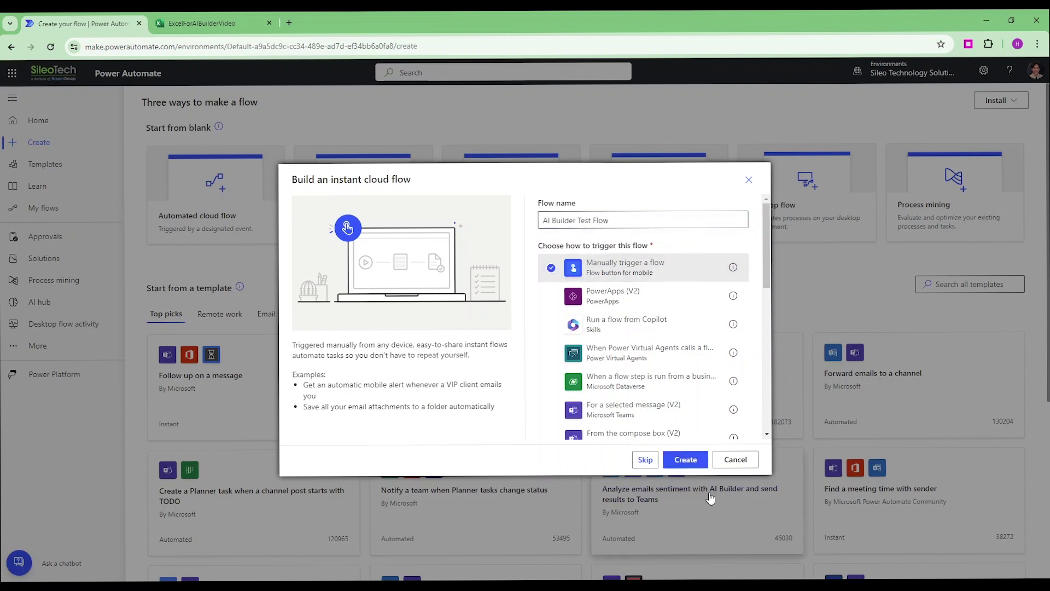
left_click(685, 460)
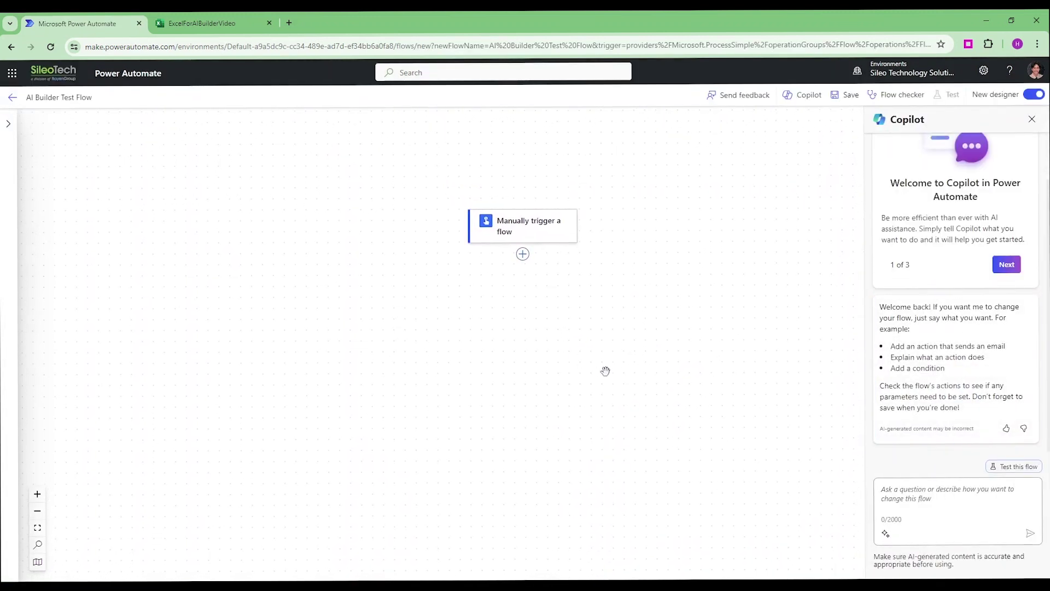
Close Copilot and list the AI Builder actions for a new step after the trigger.
left_click(1031, 121)
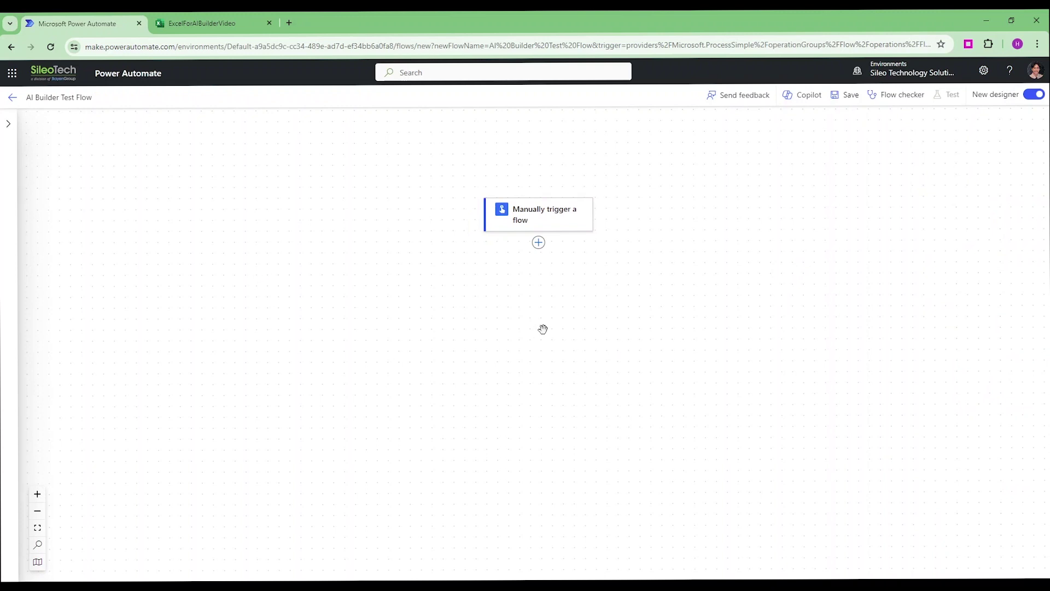
left_click(539, 244)
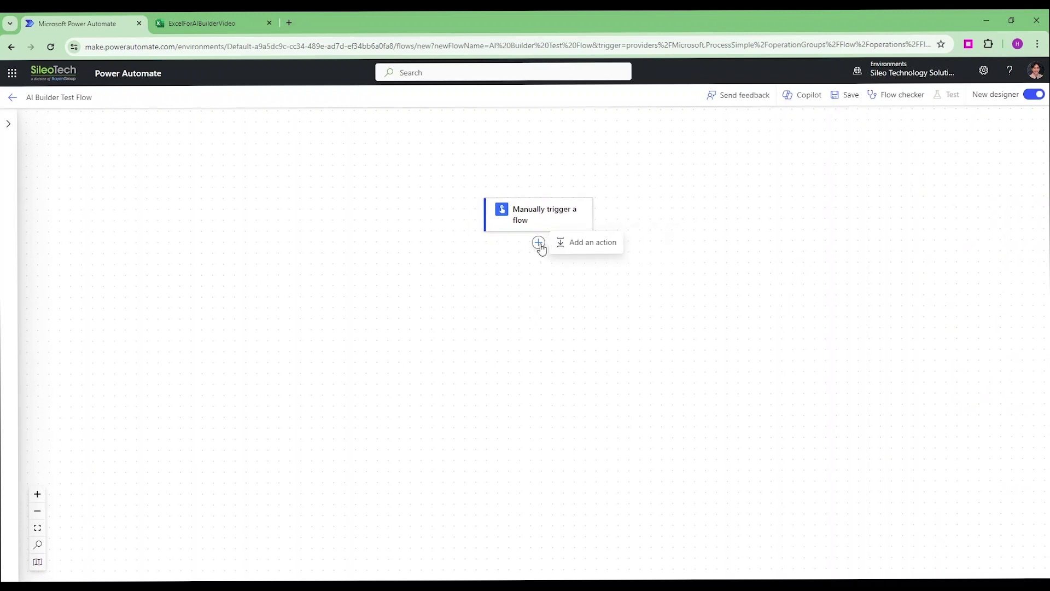
key("Return")
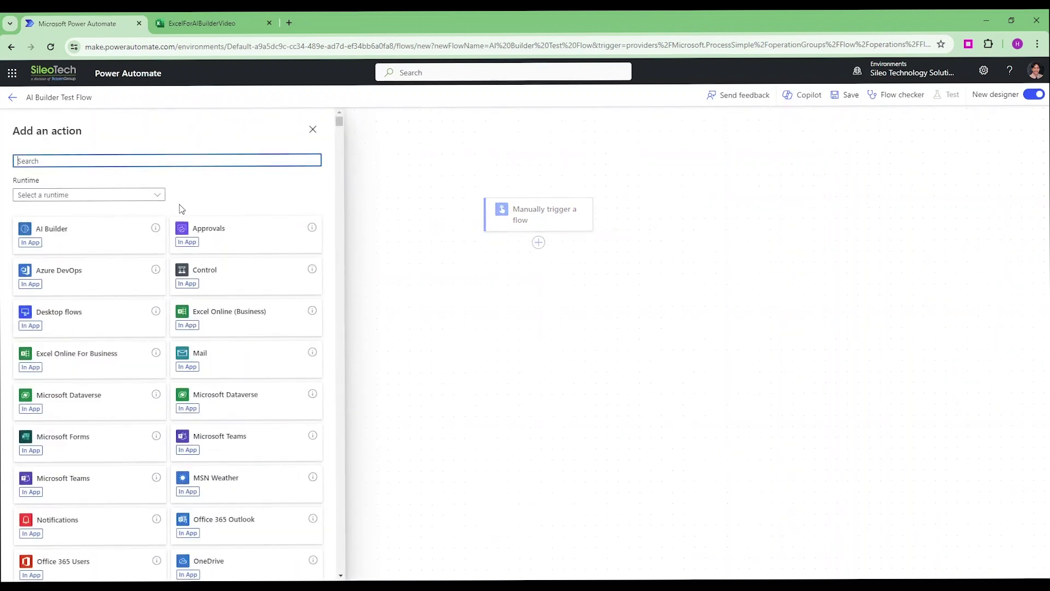
left_click(62, 229)
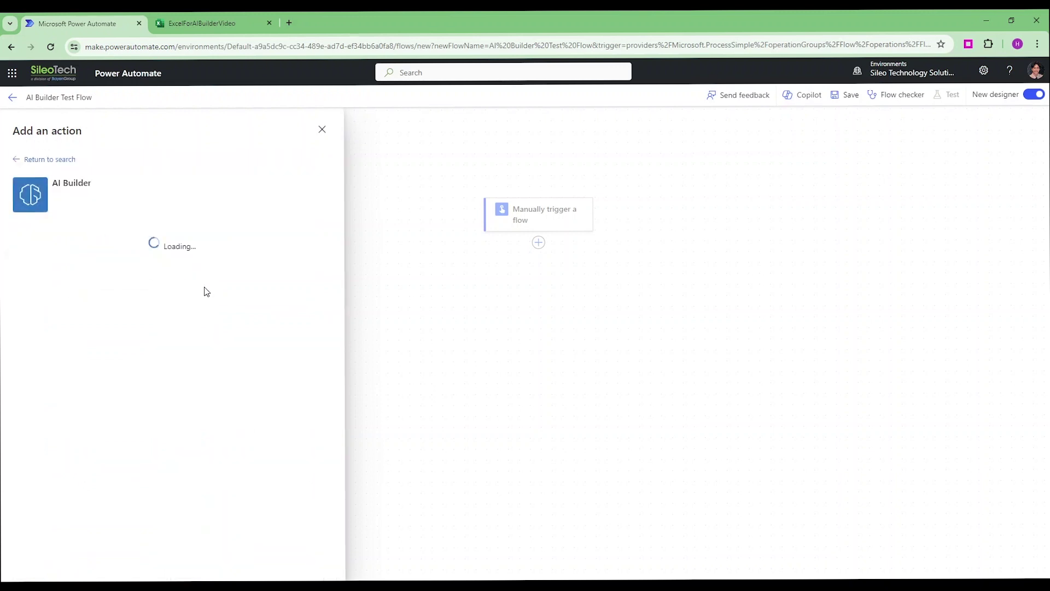
Browse the AI Builder actions, then close the list without adding anything.
scroll(192, 241, "down", 2)
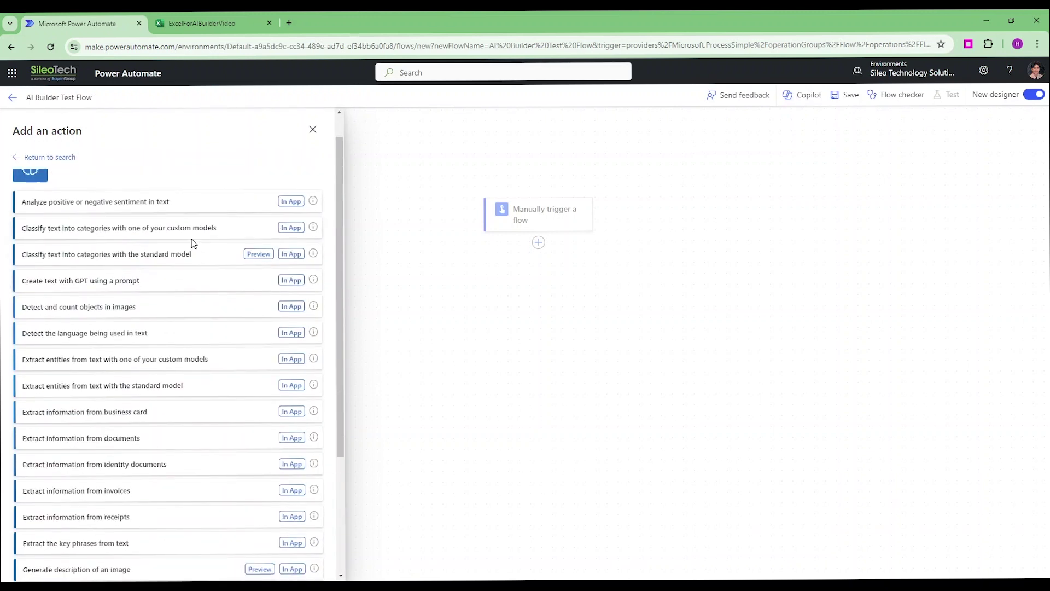
scroll(224, 328, "down", 2)
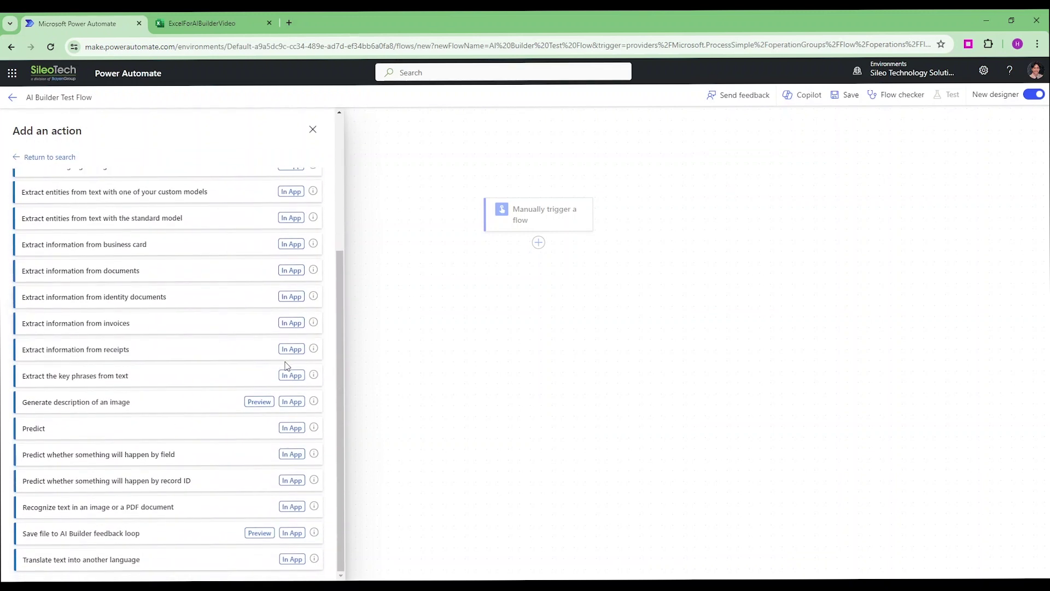
scroll(285, 372, "up", 4)
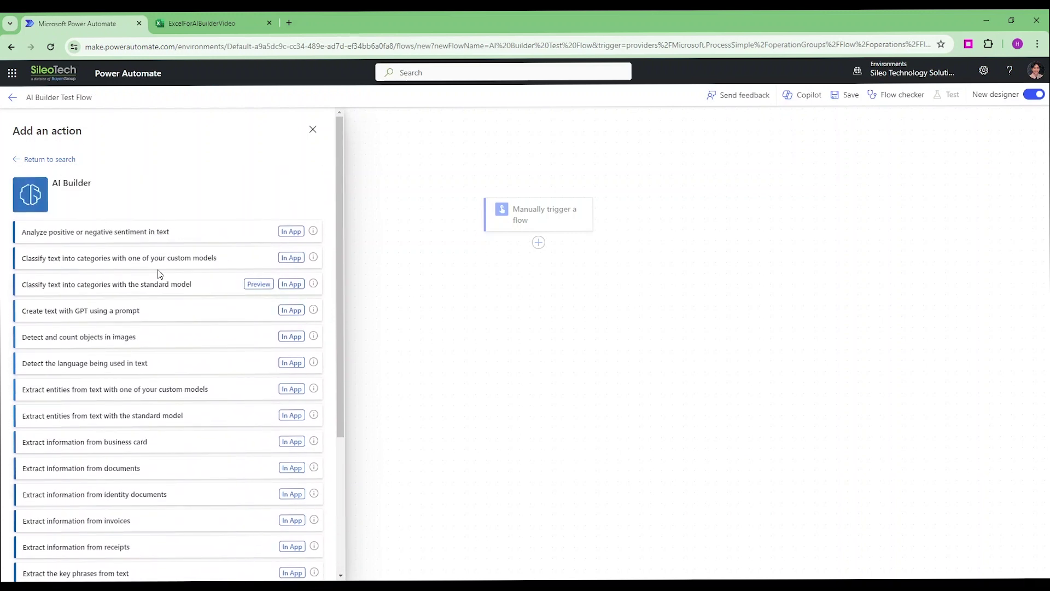
scroll(226, 288, "down", 1)
scroll(227, 290, "down", 2)
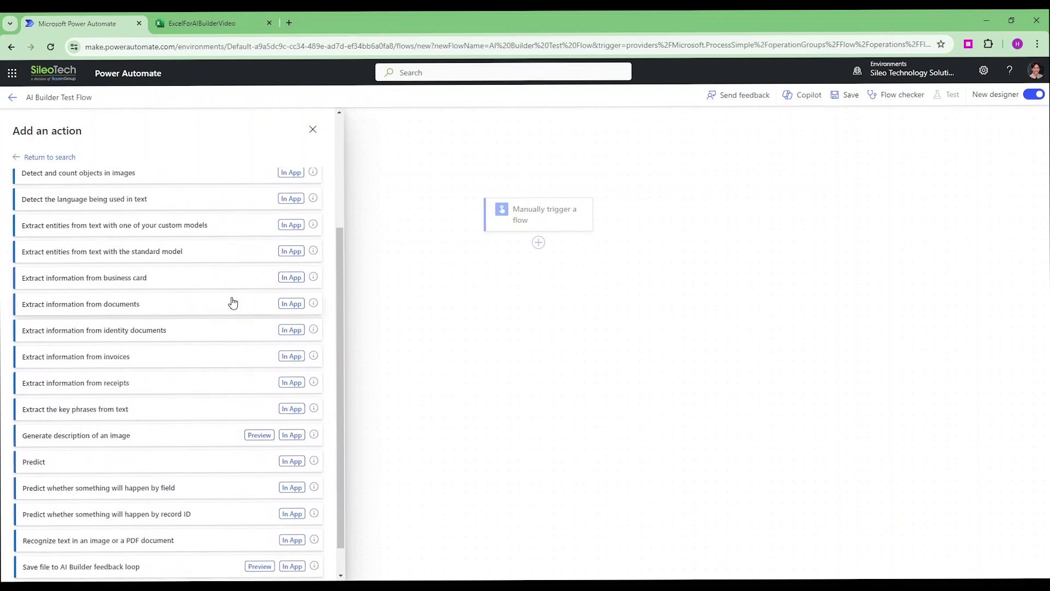
scroll(328, 375, "up", 3)
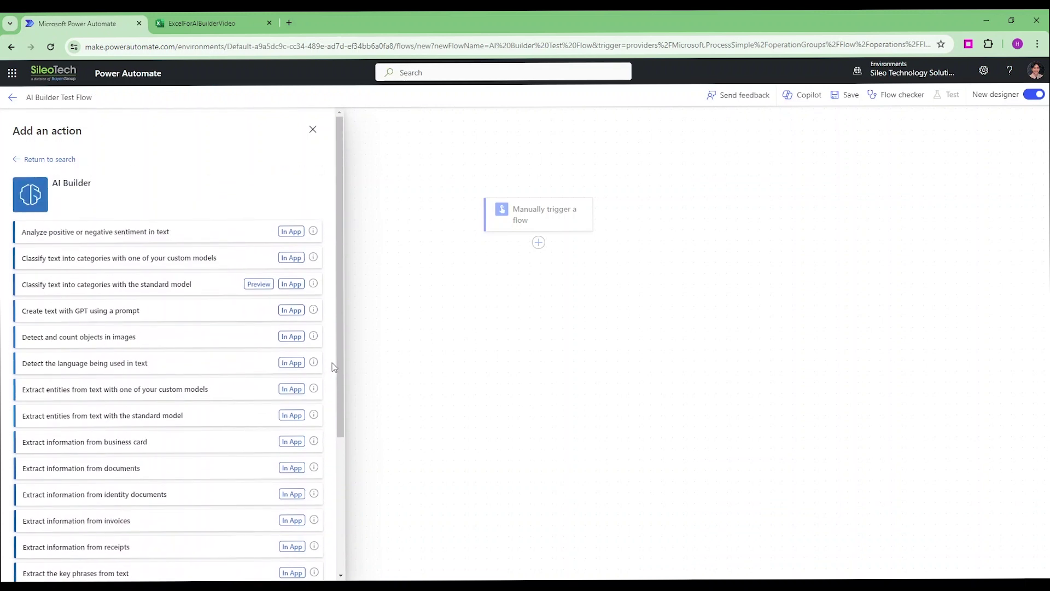
scroll(150, 239, "down", 1)
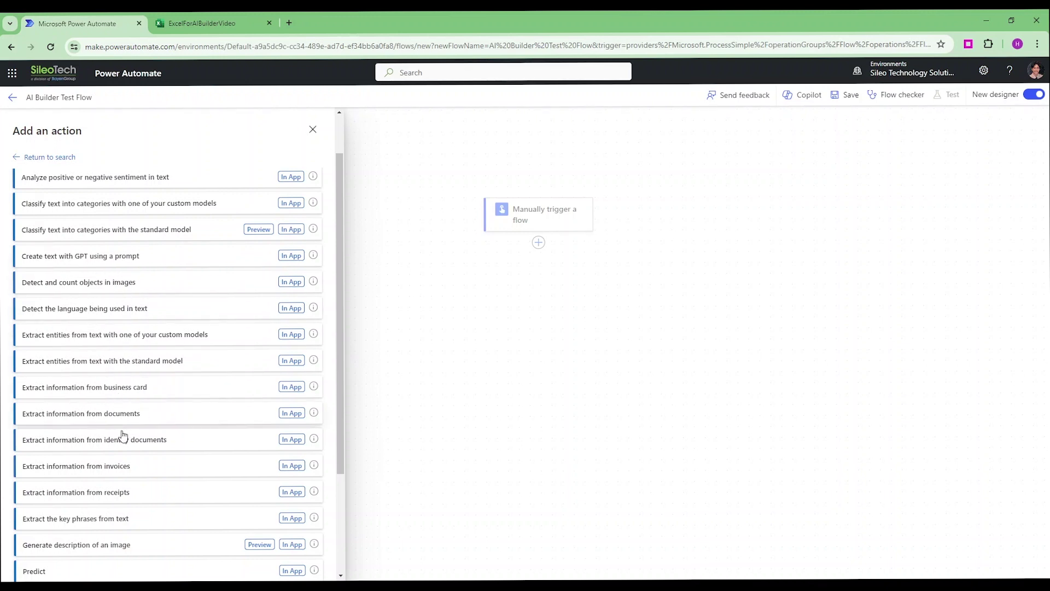
scroll(167, 464, "down", 2)
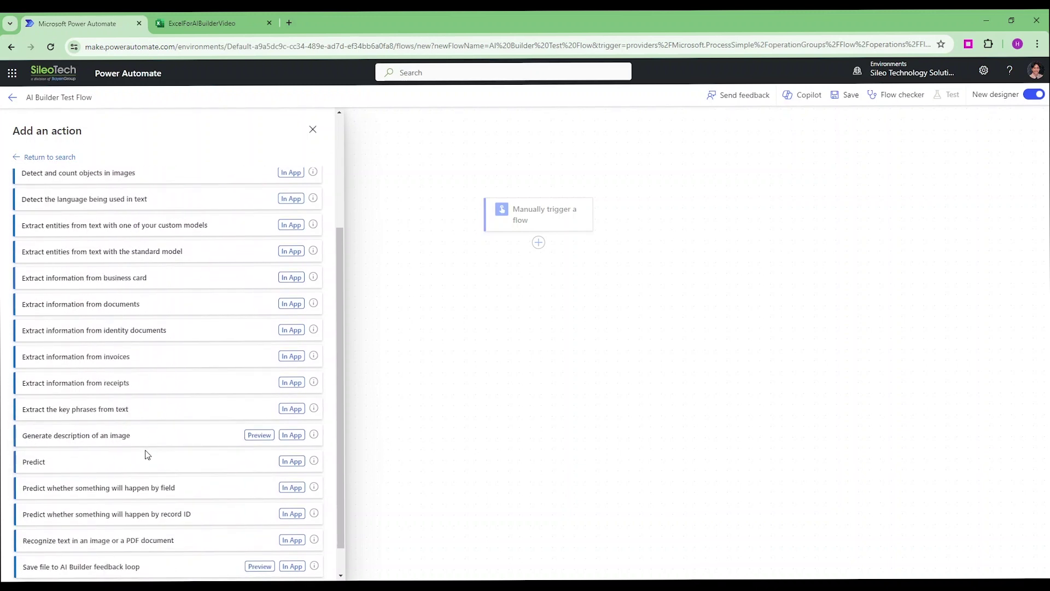
scroll(131, 454, "down", 1)
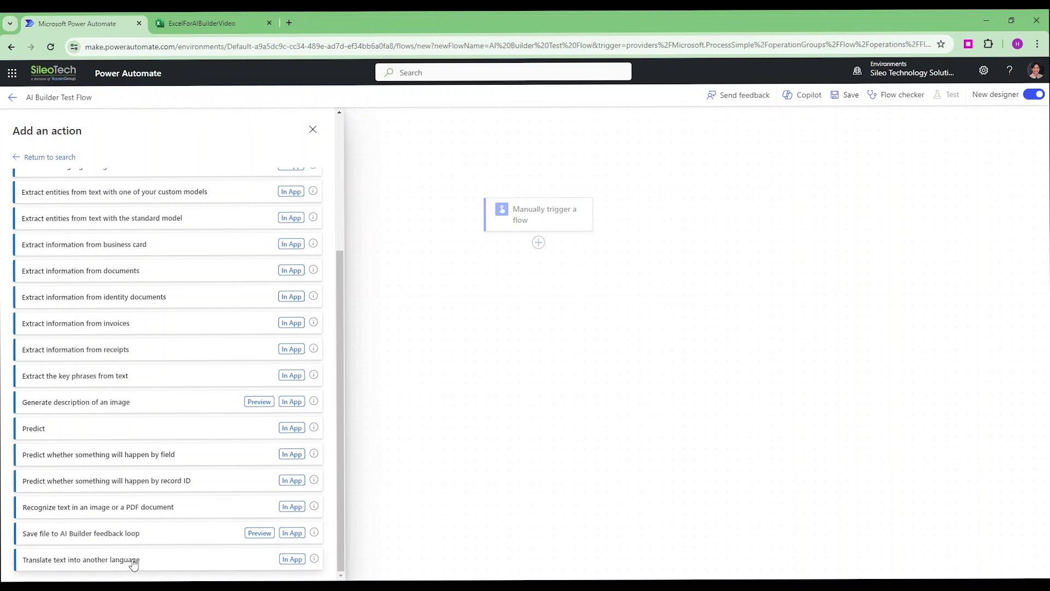
scroll(207, 547, "up", 5)
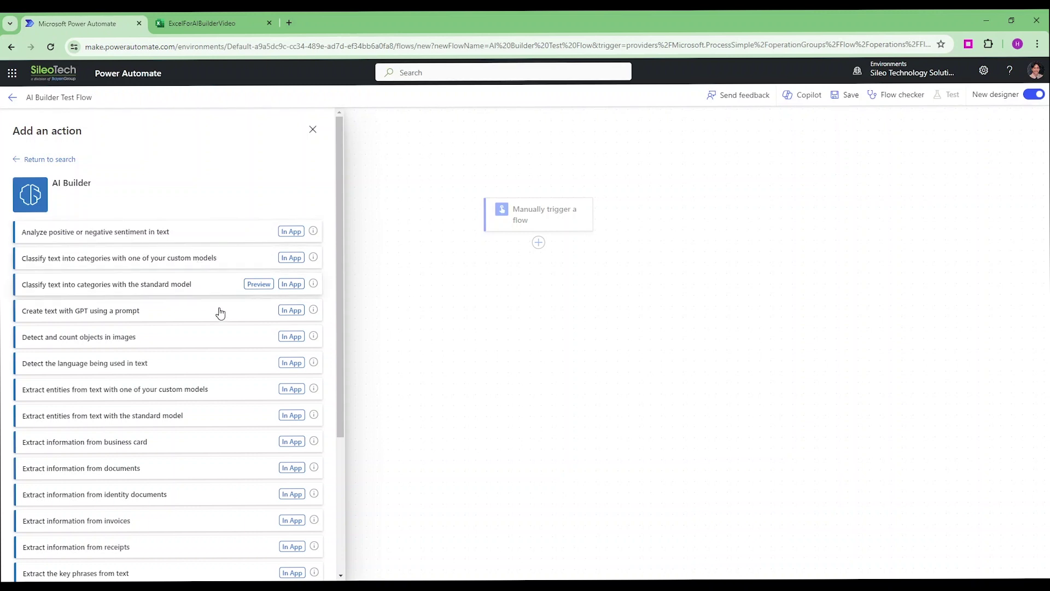
left_click(313, 129)
Add a text input to the manual trigger.
left_click(521, 214)
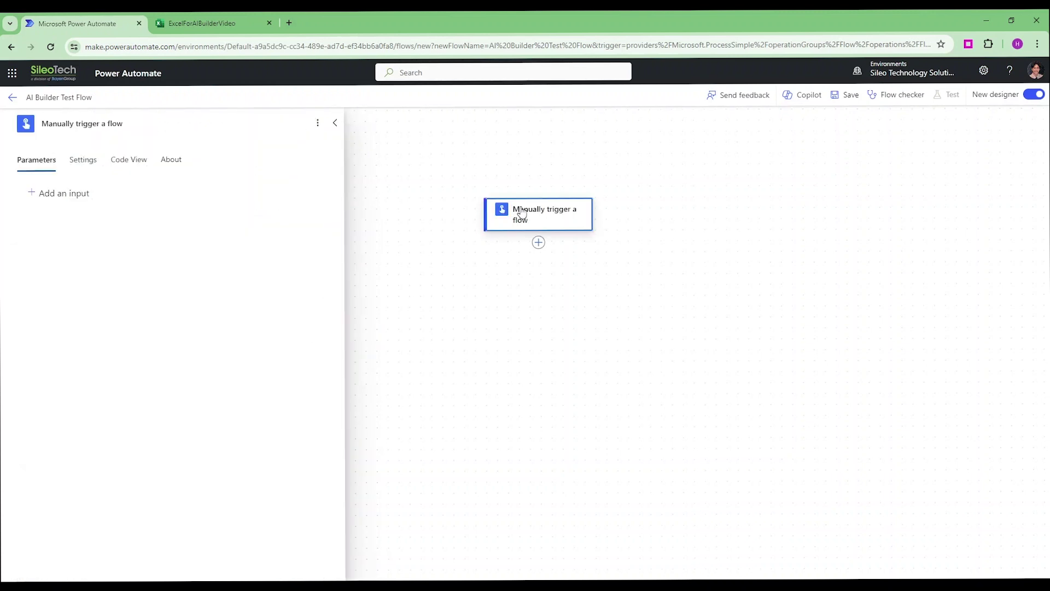
left_click(77, 191)
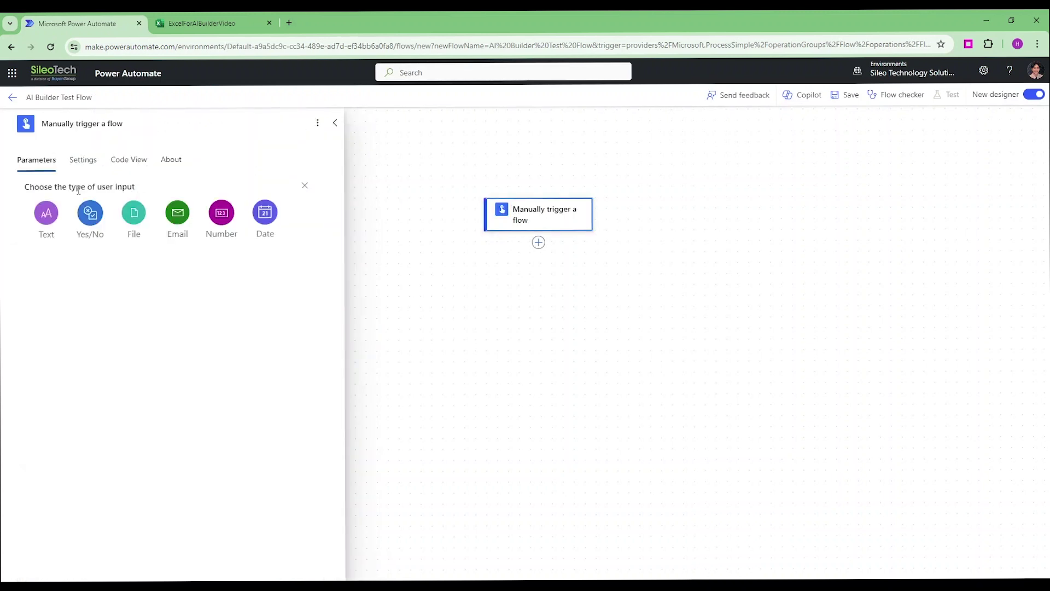
left_click(47, 214)
left_click(484, 299)
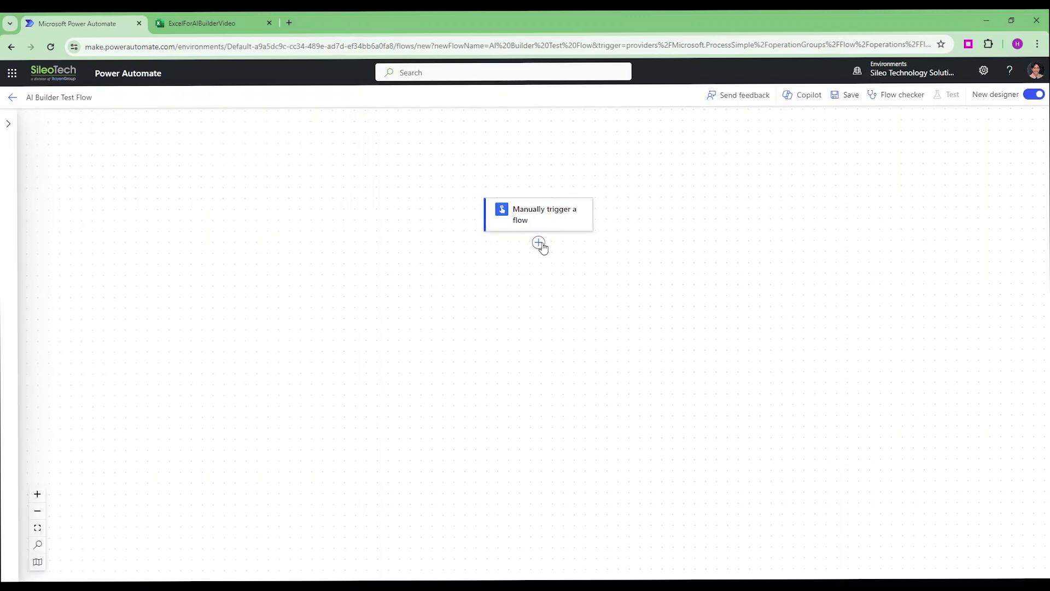
Add the AI Builder 'Analyze positive or negative sentiment in text' step with language English.
left_click(567, 244)
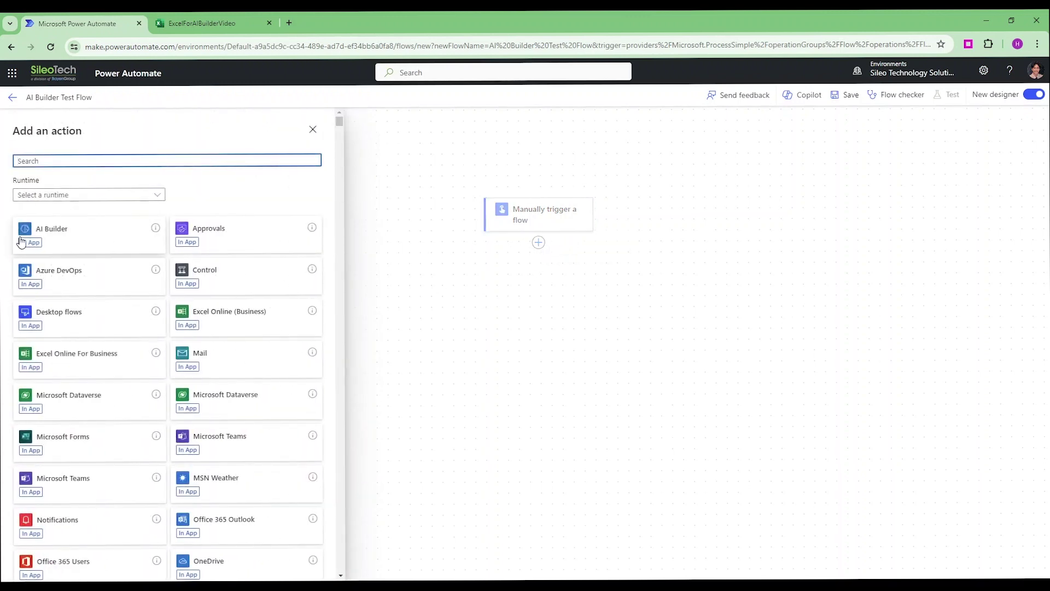
left_click(55, 234)
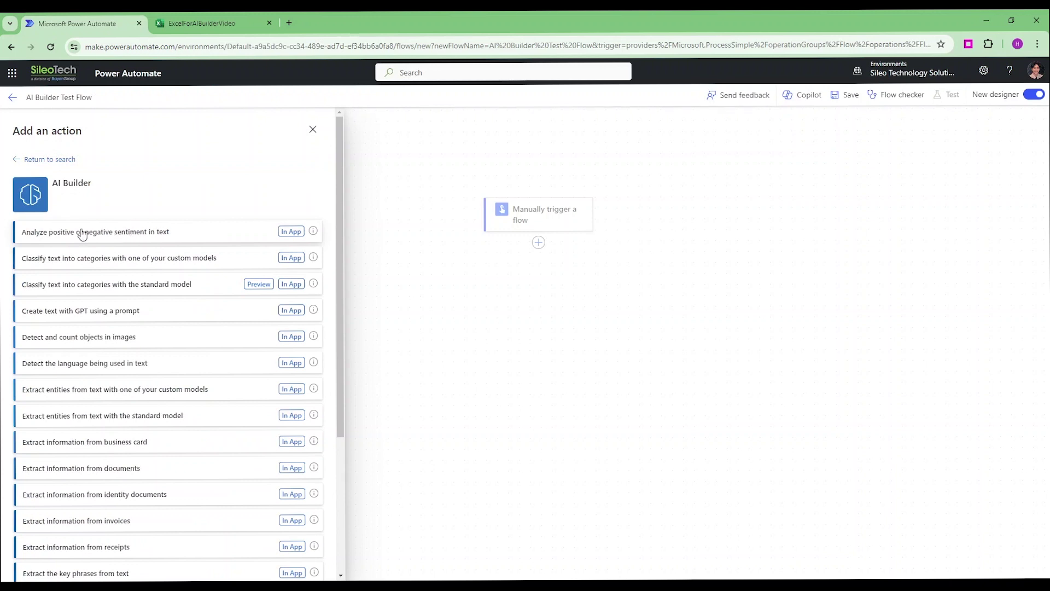
left_click(211, 232)
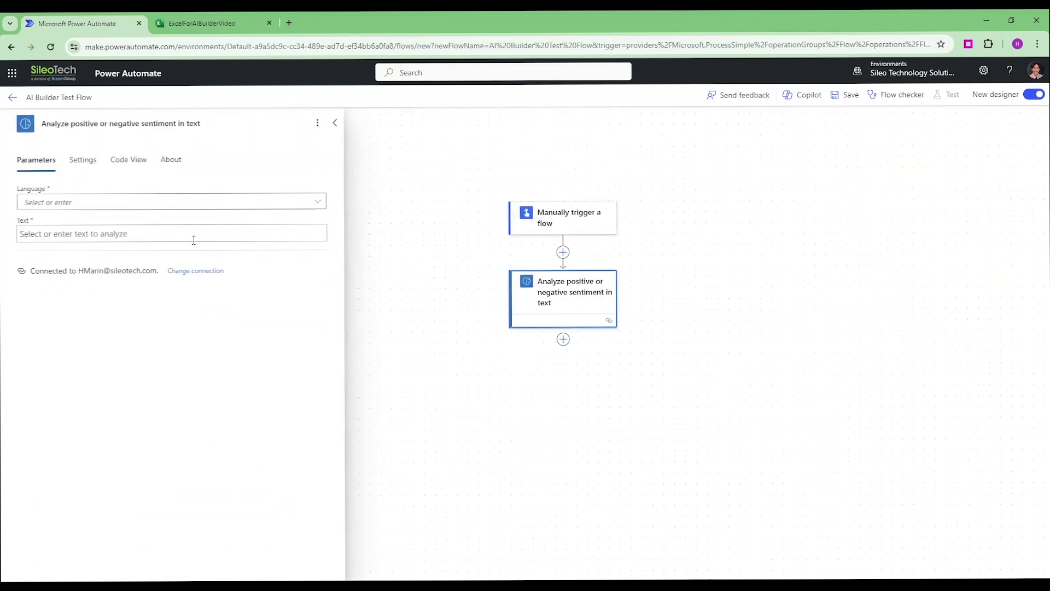
left_click_drag(507, 352, 471, 323)
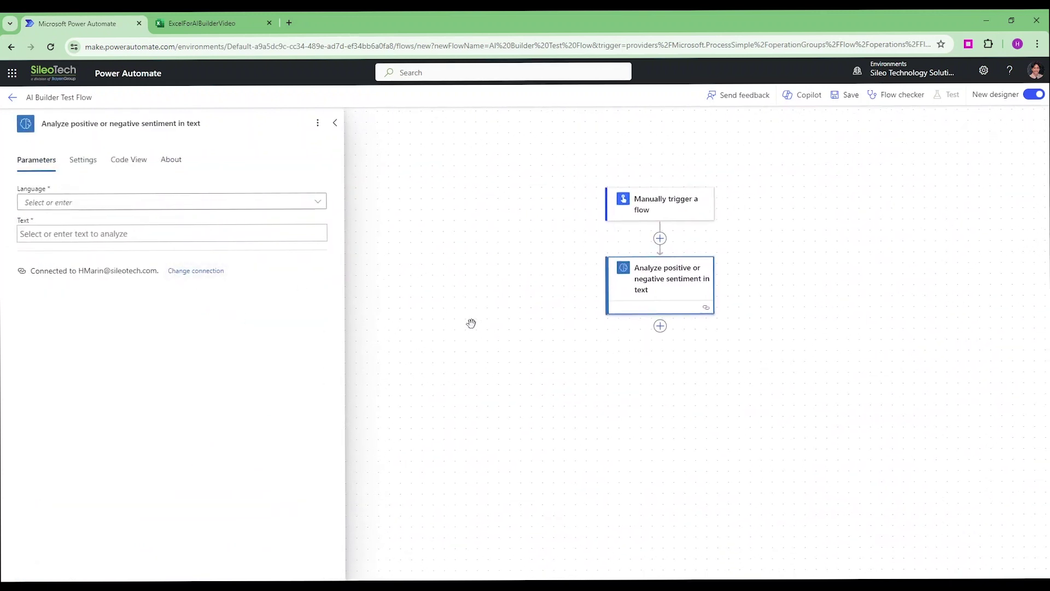
left_click(320, 203)
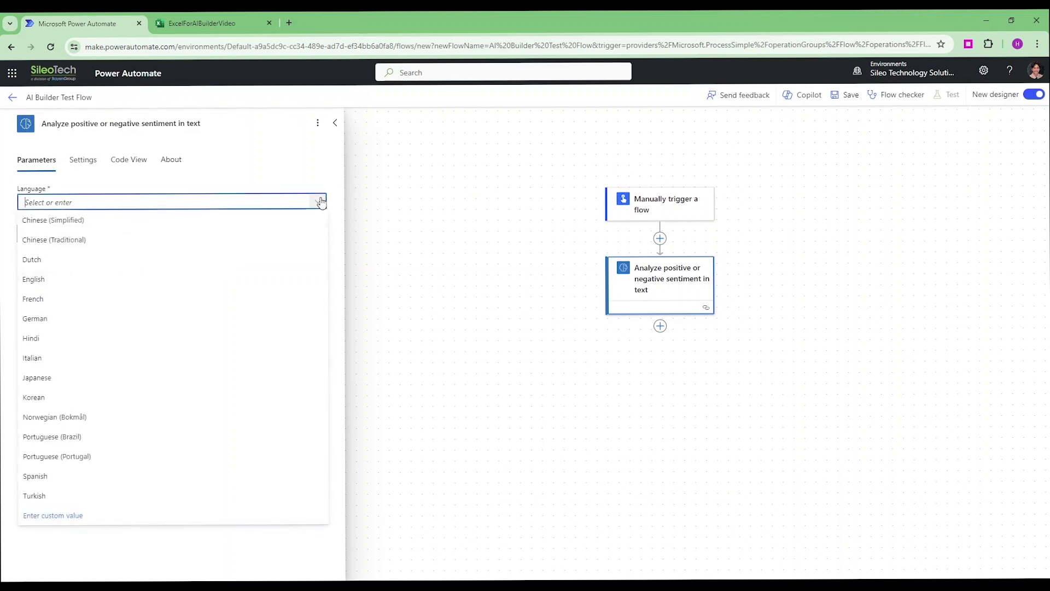
left_click(38, 281)
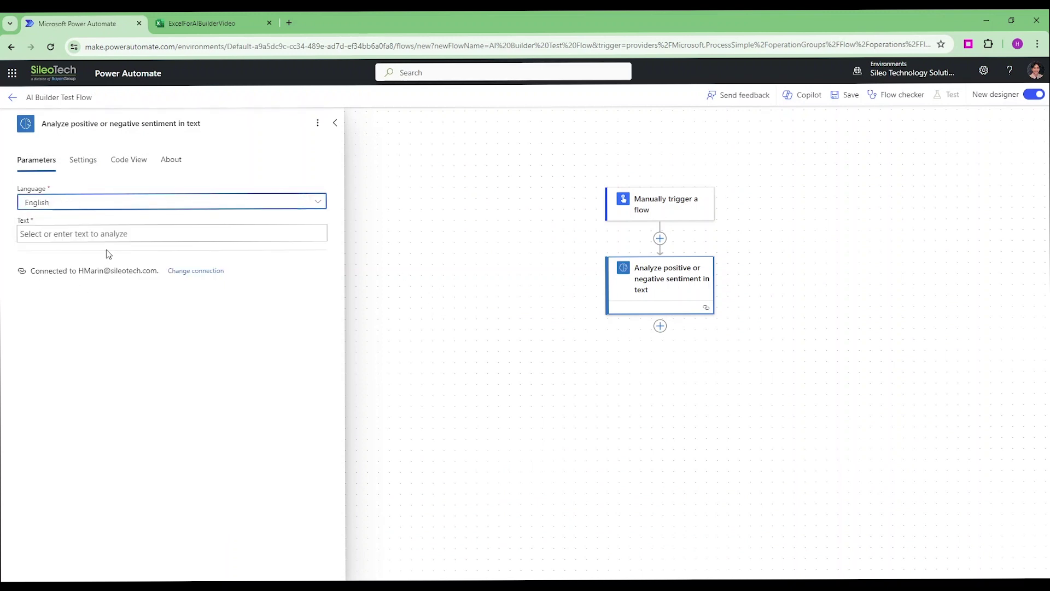
Set the sentiment step's Text to the trigger's Input value and collapse the step.
left_click(54, 235)
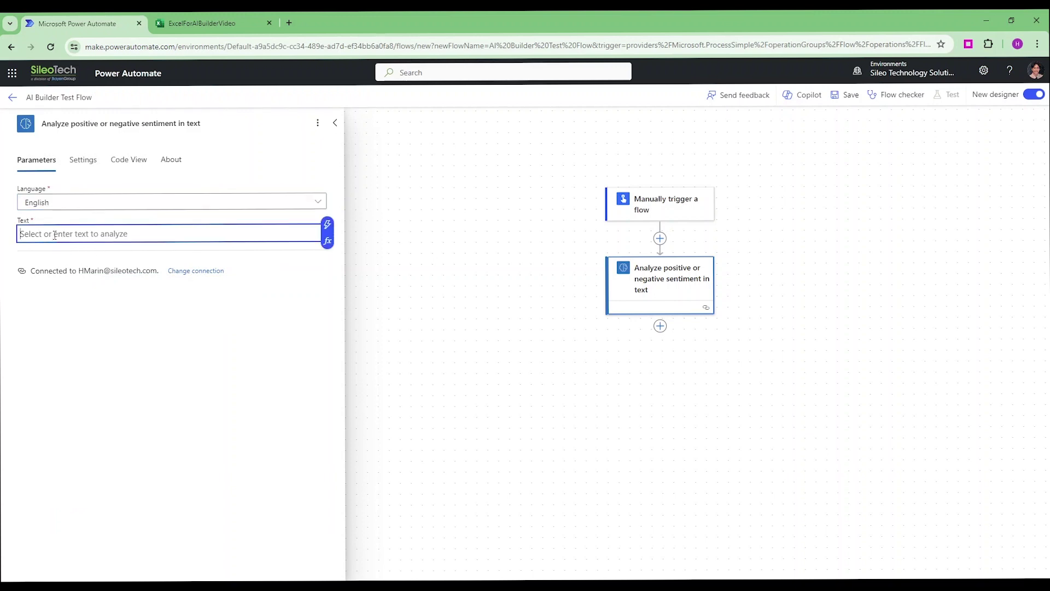
left_click(328, 245)
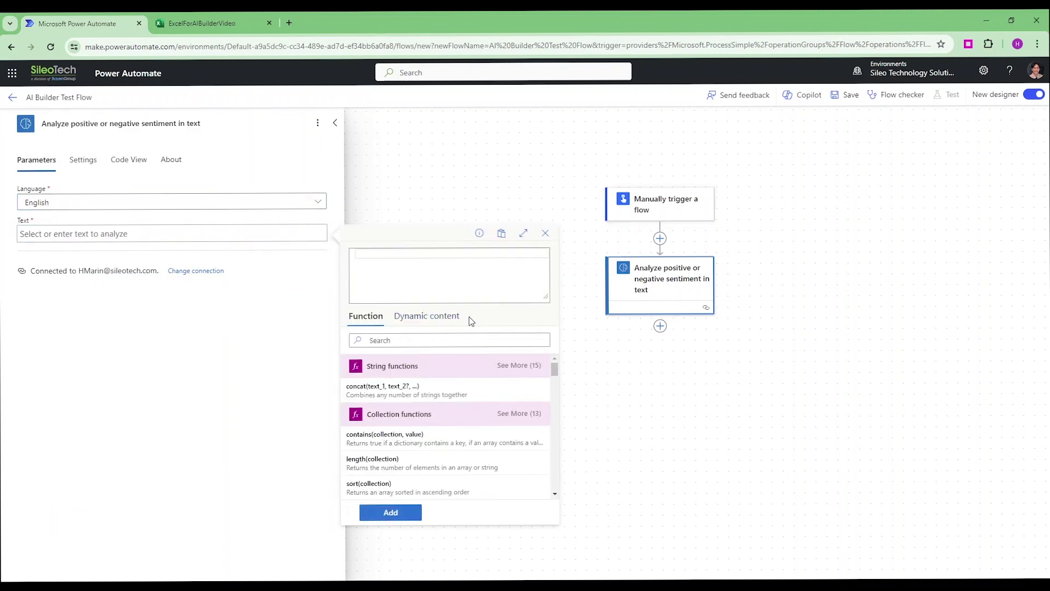
left_click(431, 317)
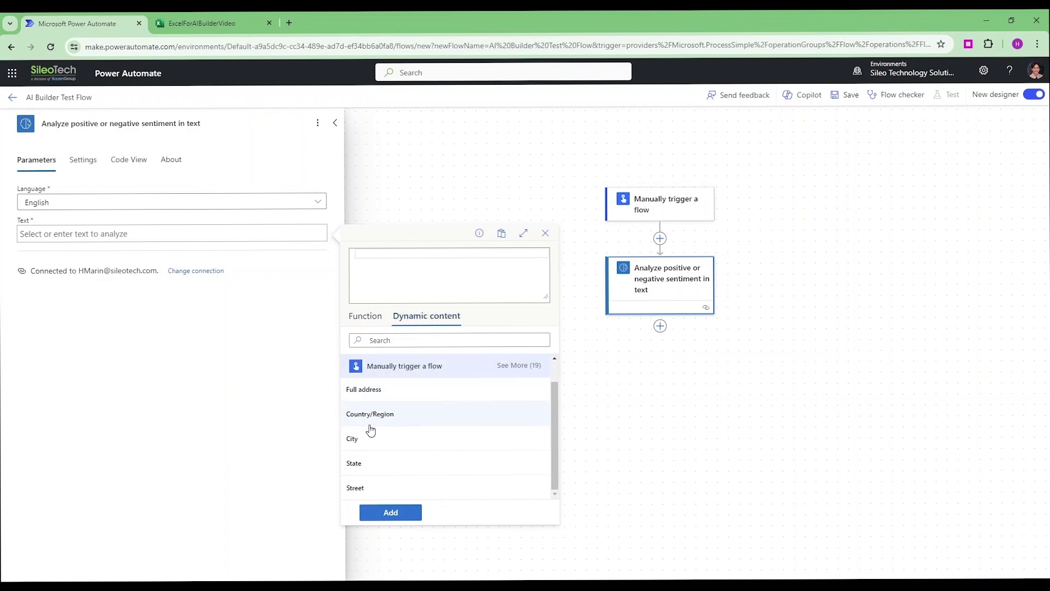
left_click(520, 365)
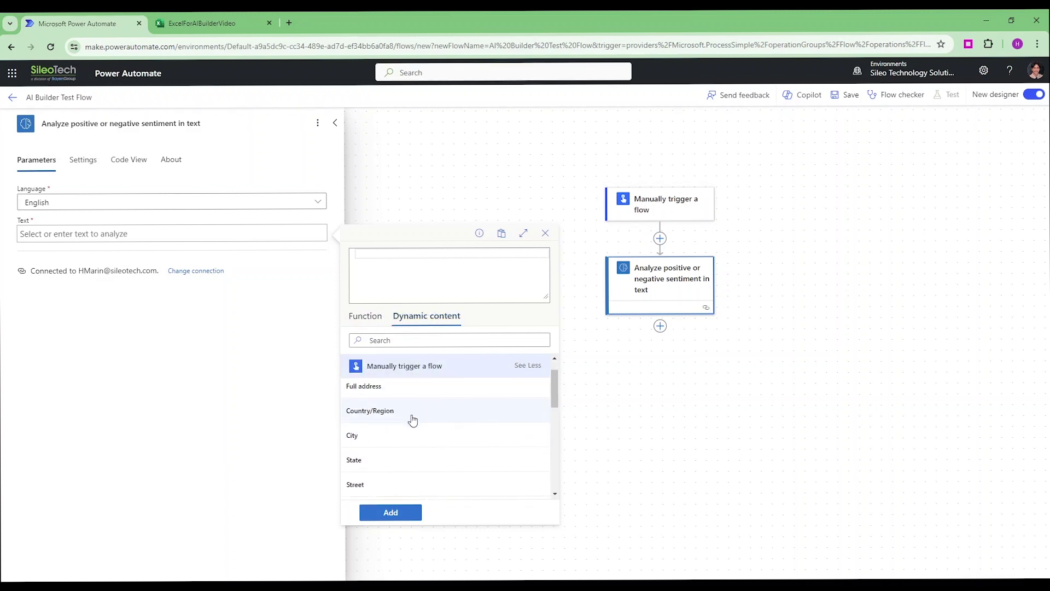
scroll(413, 420, "down", 3)
scroll(412, 419, "down", 2)
scroll(413, 422, "up", 1)
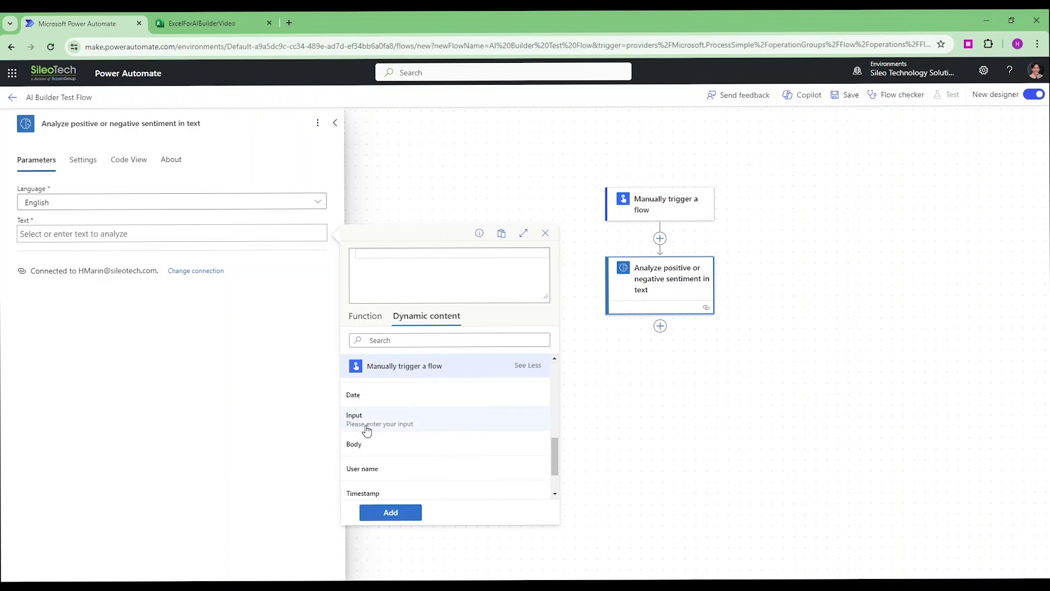
left_click(394, 420)
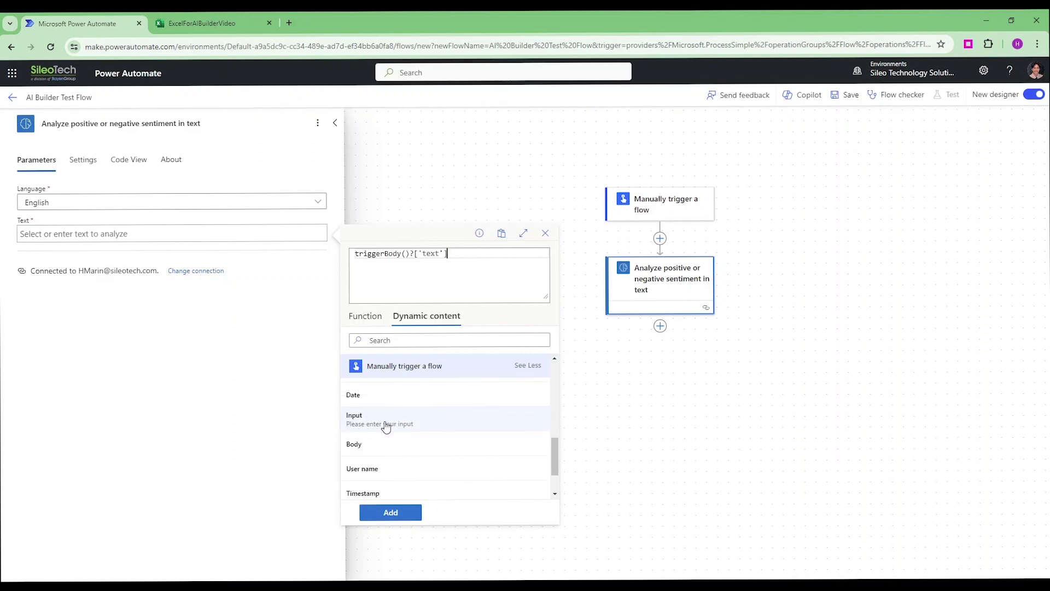
left_click(392, 512)
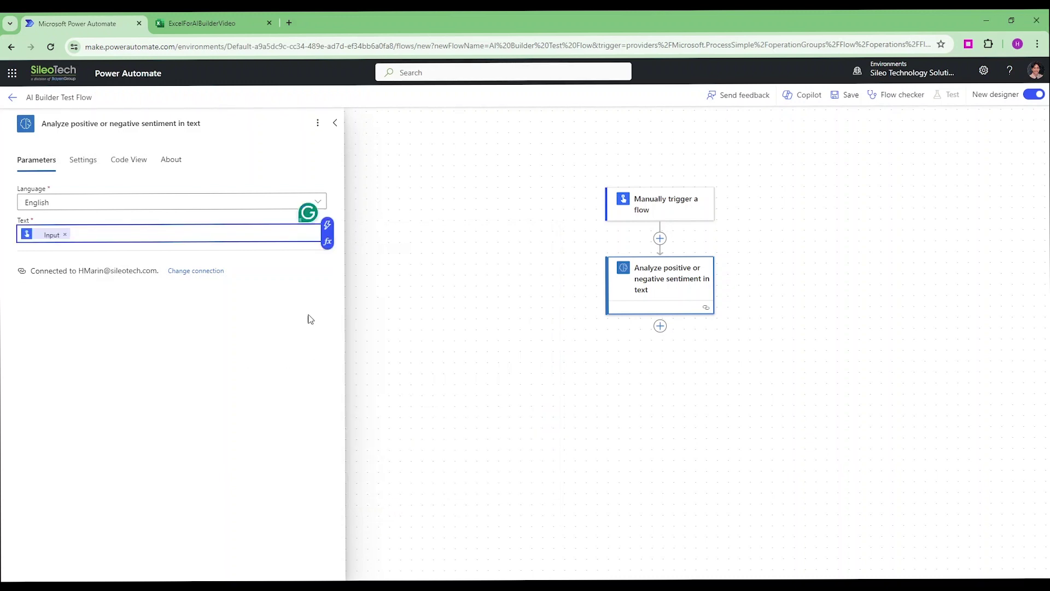
left_click(340, 126)
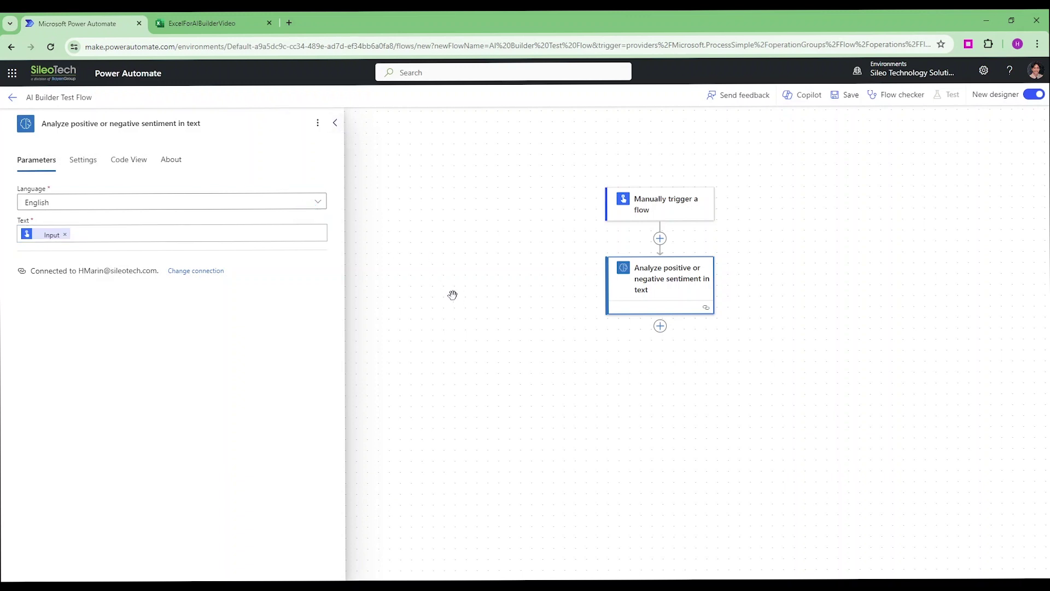
left_click(335, 122)
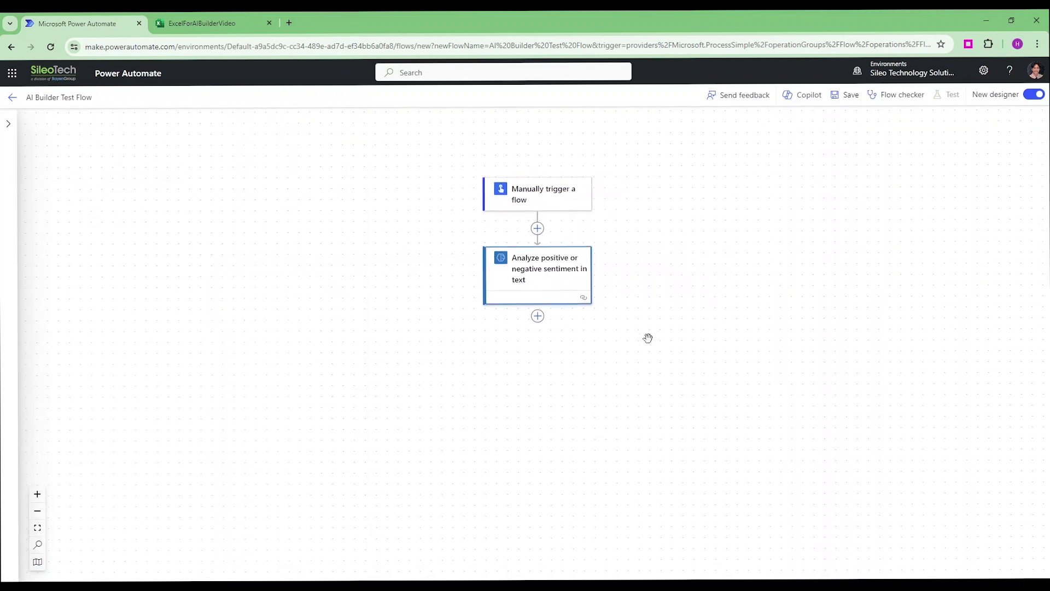
left_click_drag(647, 338, 634, 316)
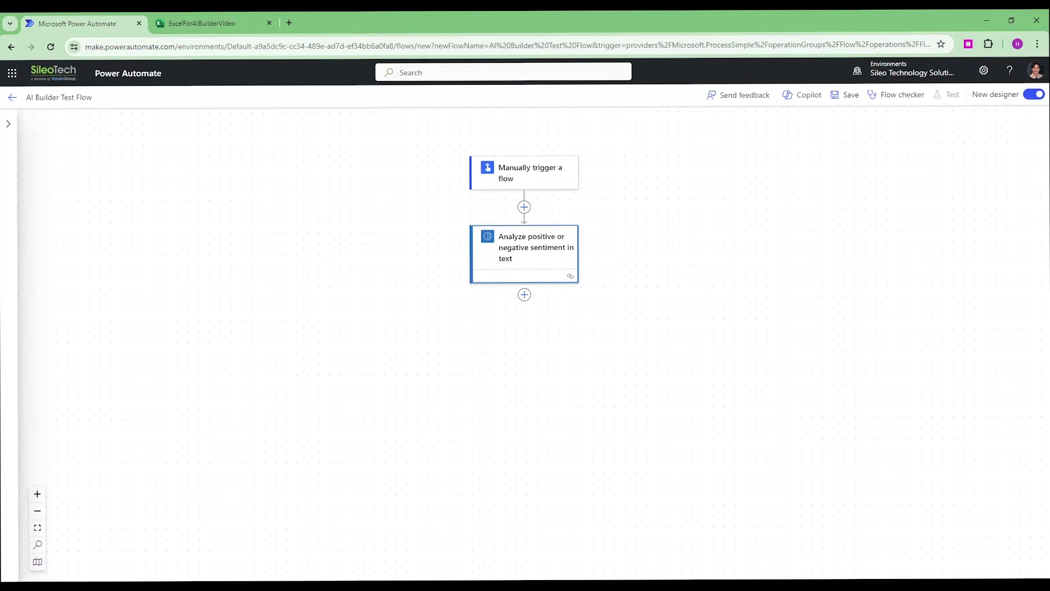
left_click_drag(501, 304, 510, 334)
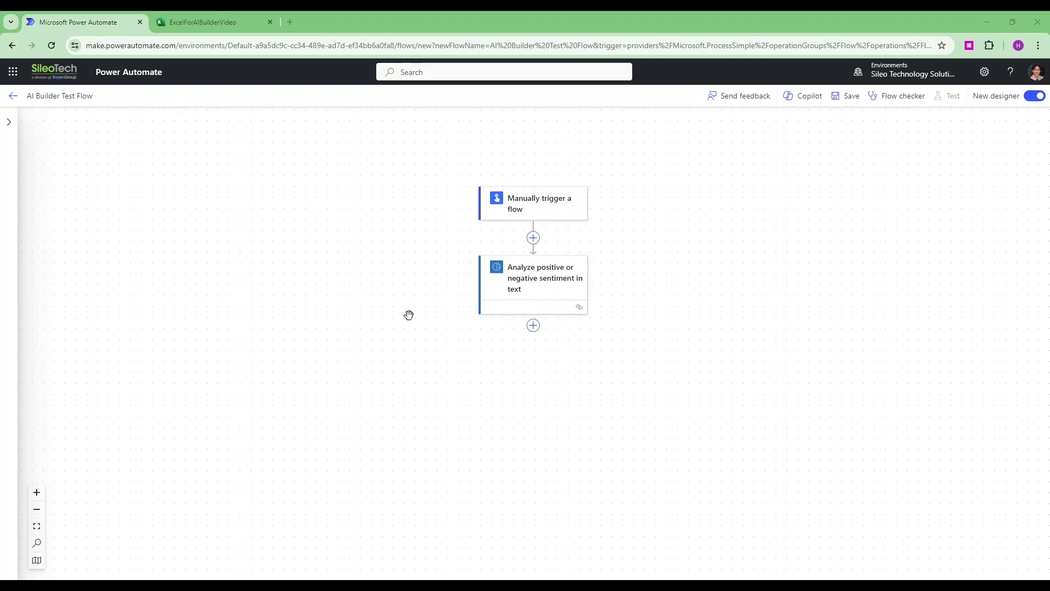
Add an Excel Online (Business) 'Add a row into a table' step with location OneDrive for Business.
left_click(533, 325)
left_click(585, 327)
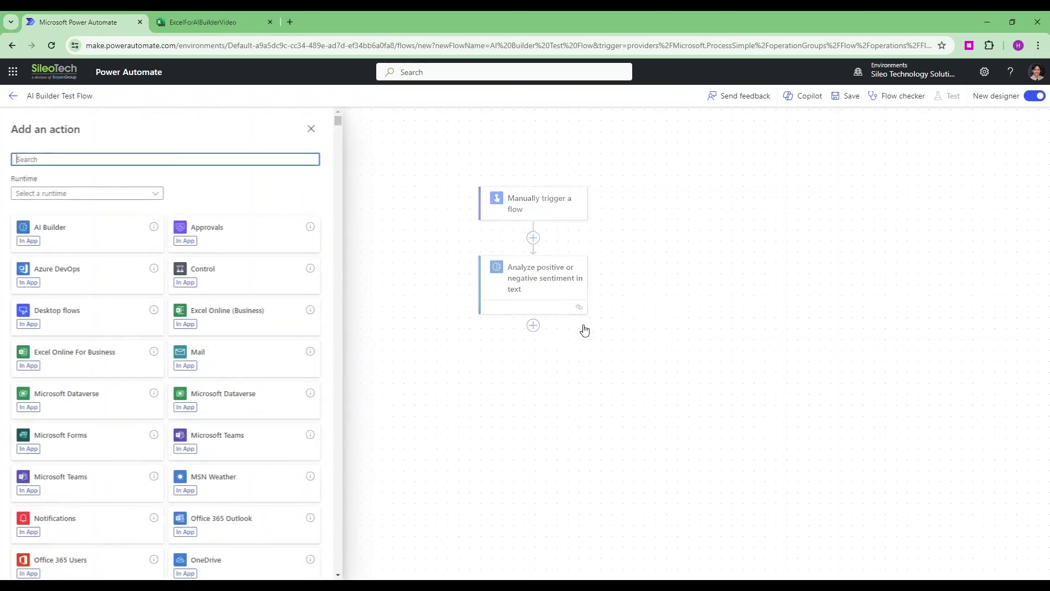
type("excel")
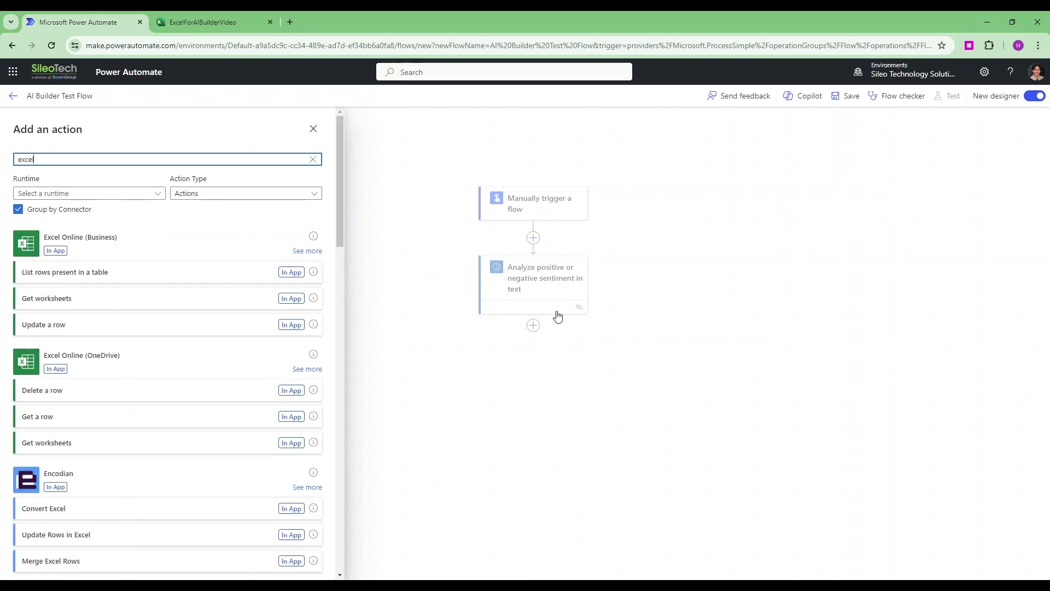
left_click(307, 251)
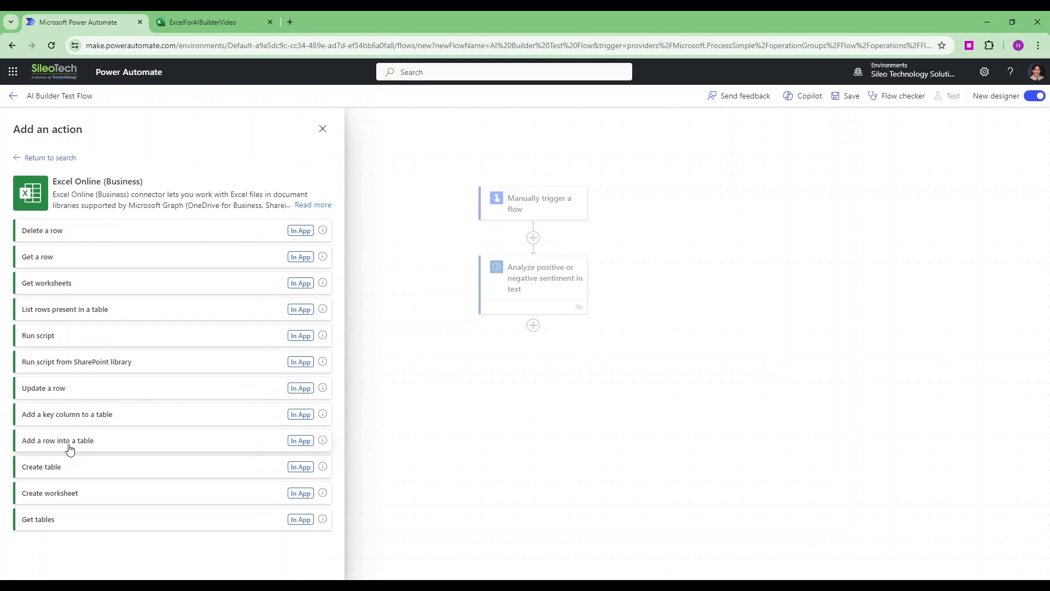
left_click(111, 442)
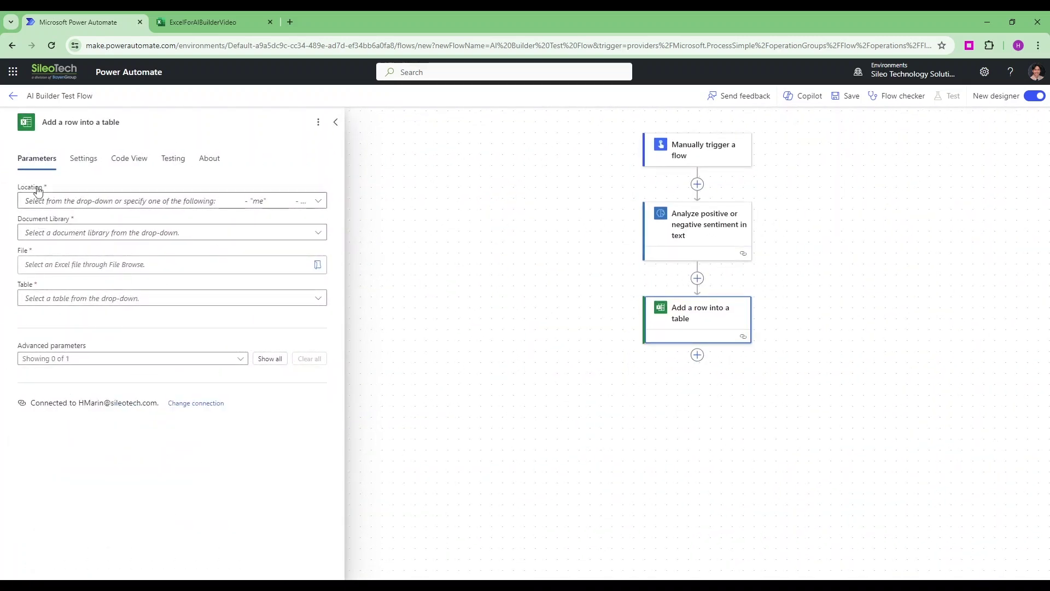
left_click(319, 201)
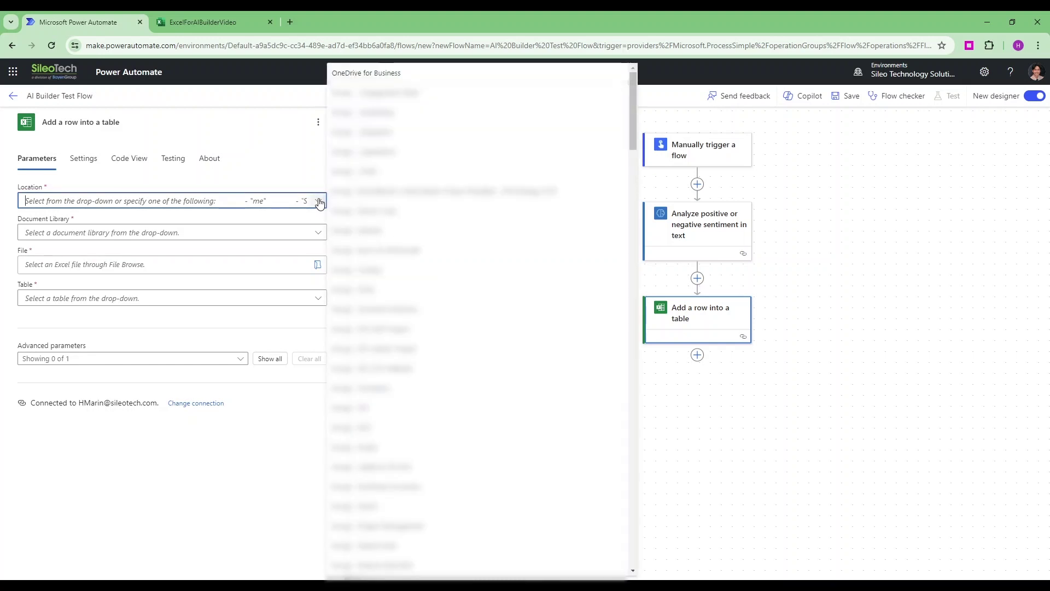
left_click(375, 74)
Point the Excel step at Table1 in ExcelForAIBuilderVideo.xlsx in the OneDrive library.
left_click(316, 232)
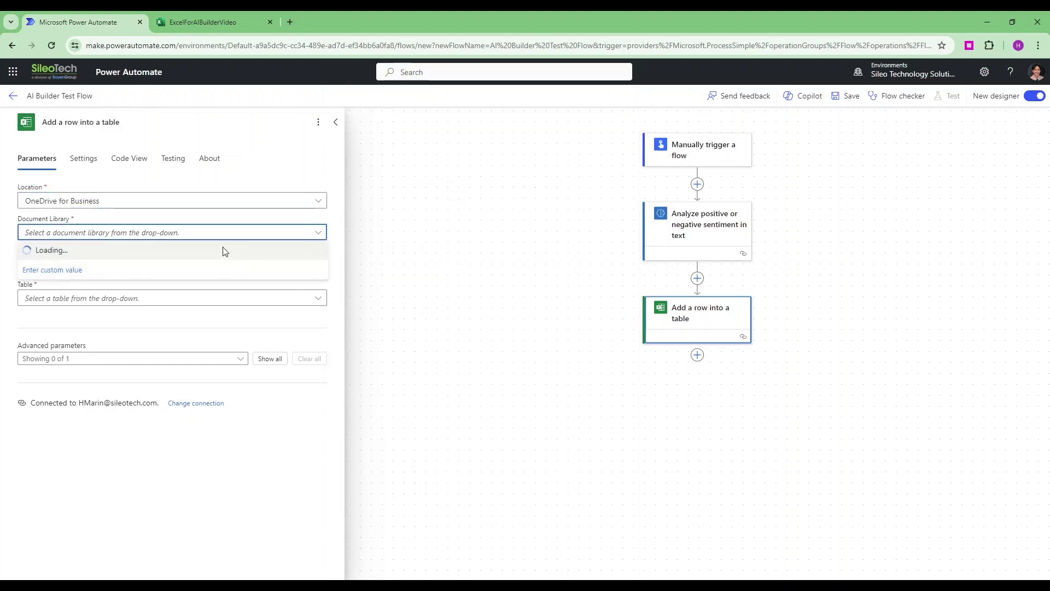
left_click(102, 250)
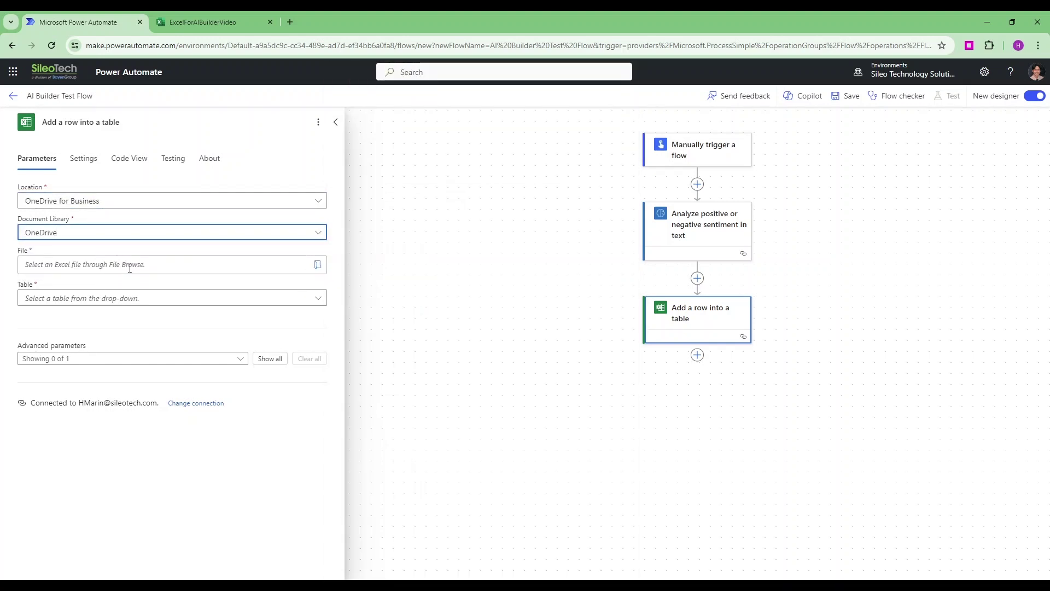
left_click(317, 265)
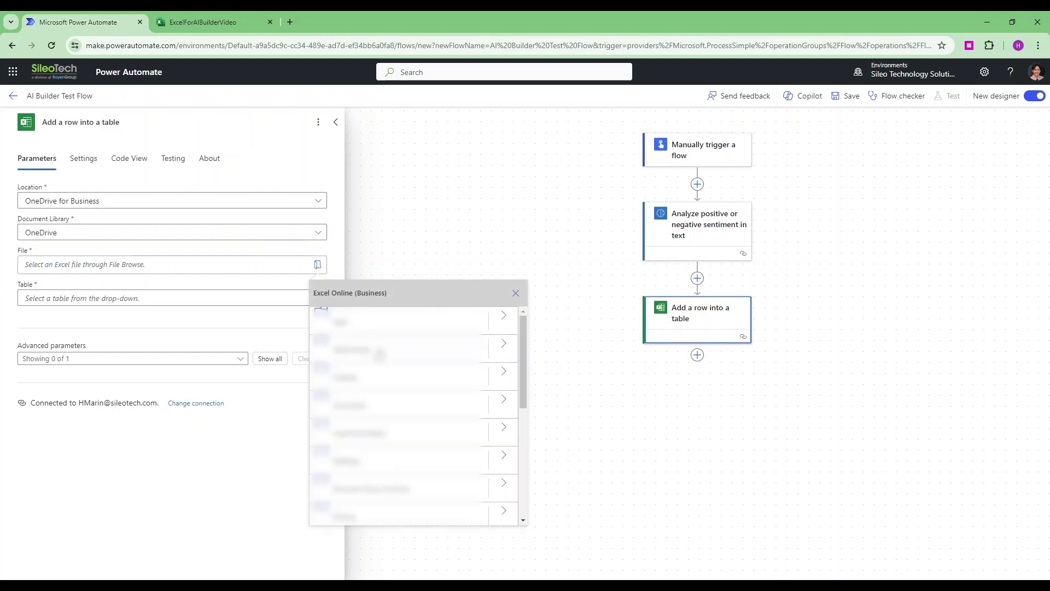
scroll(380, 354, "down", 5)
left_click(375, 428)
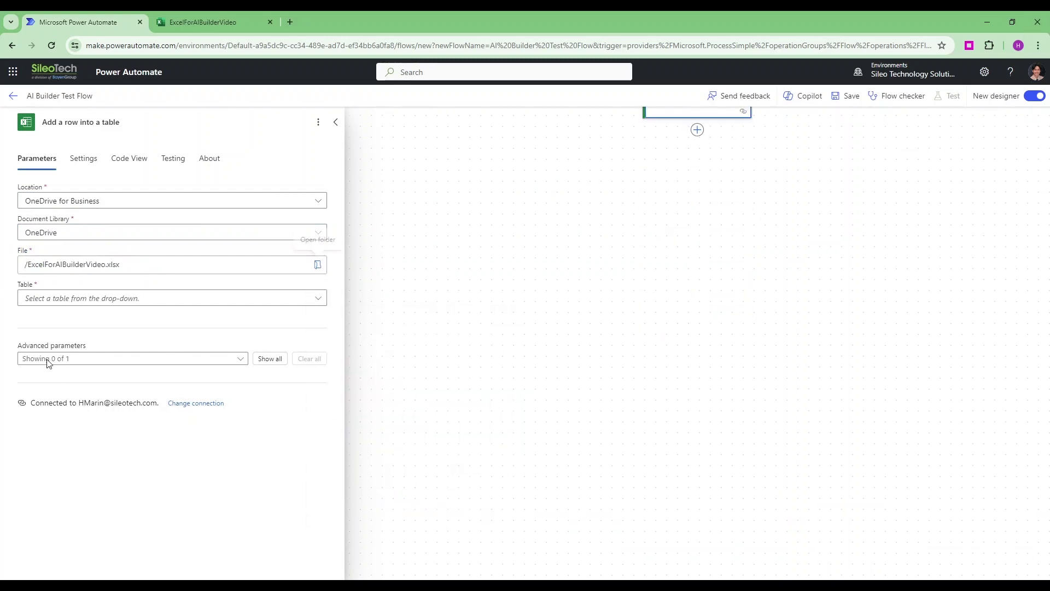
left_click(175, 299)
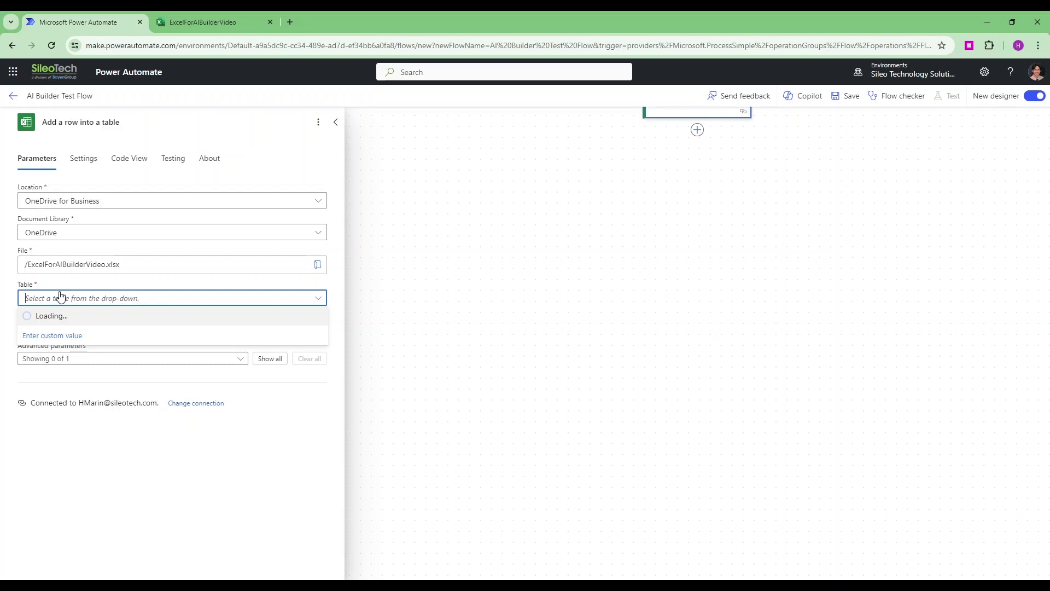
left_click(41, 319)
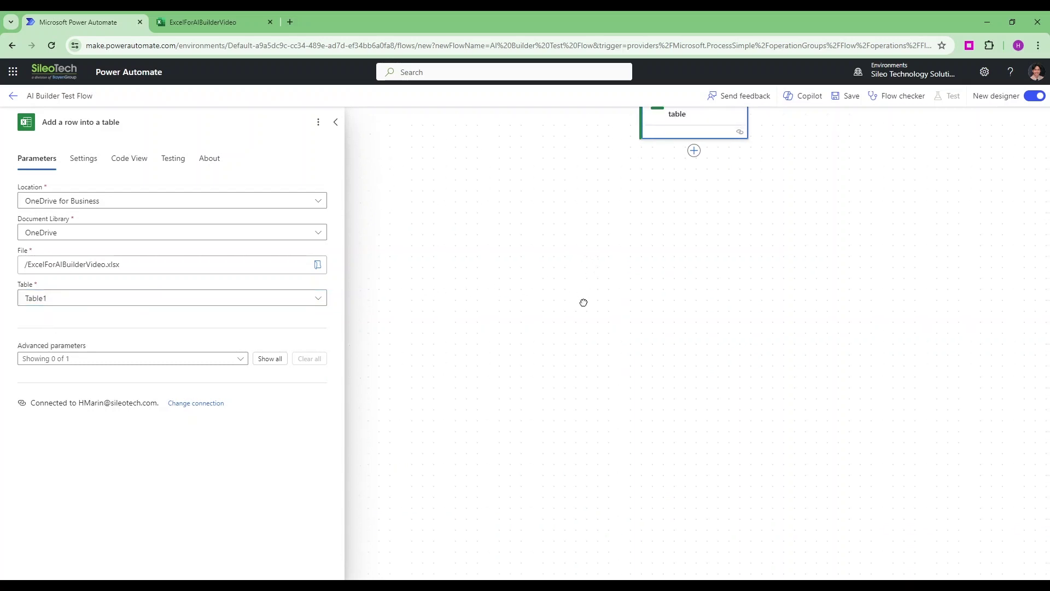
Add the Column1 and Column2 fields from the advanced parameters.
left_click_drag(584, 303, 543, 483)
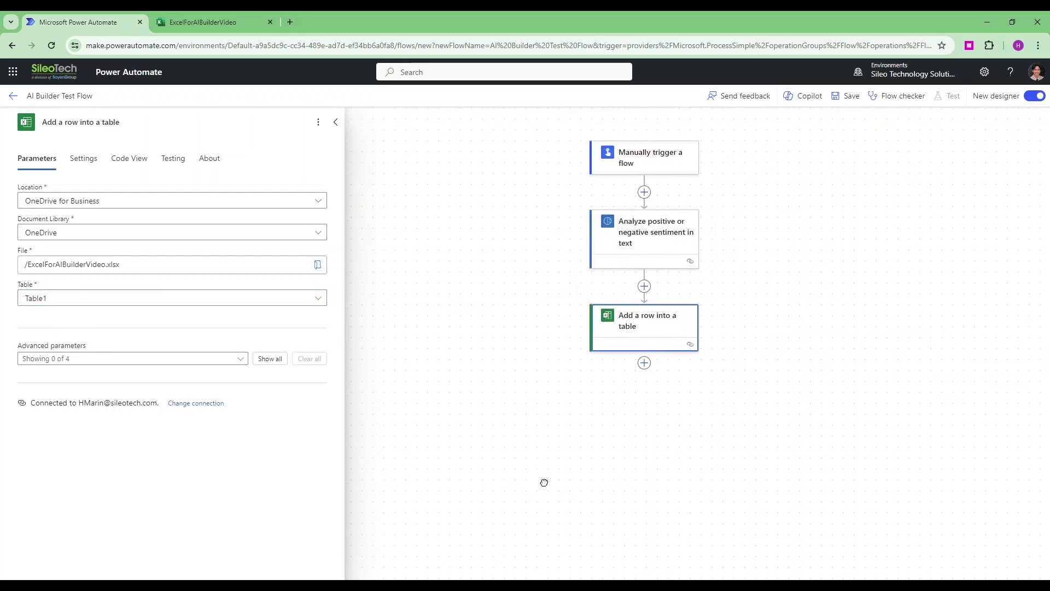
left_click(235, 360)
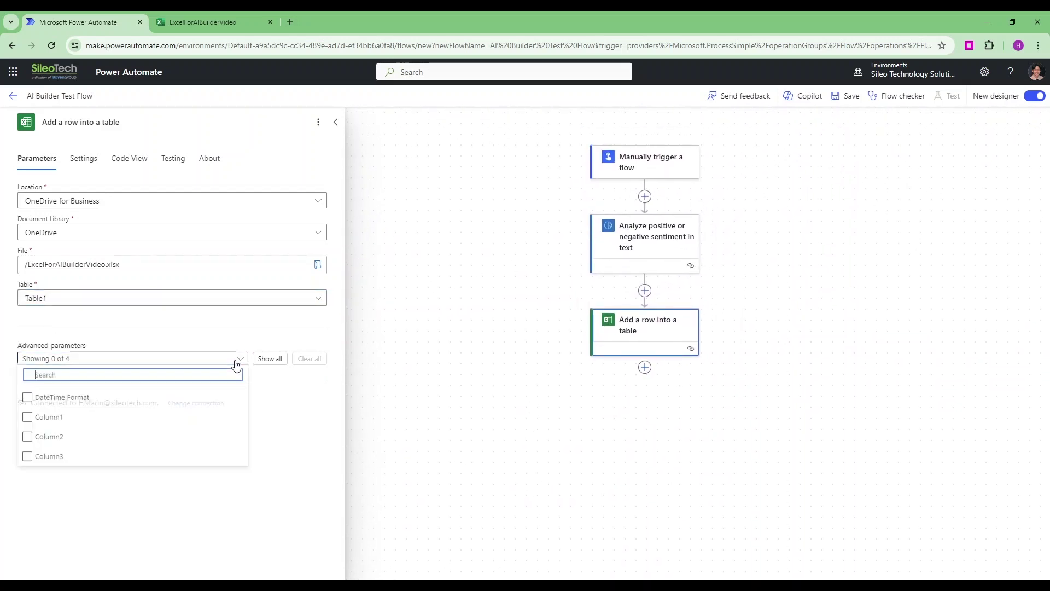
left_click(27, 419)
left_click(27, 438)
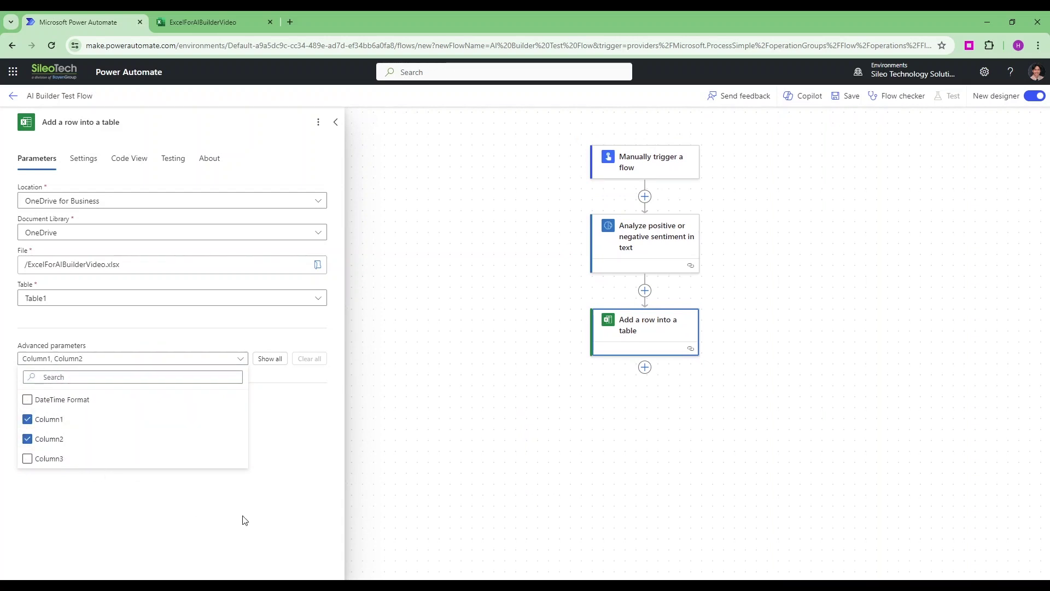
left_click(300, 472)
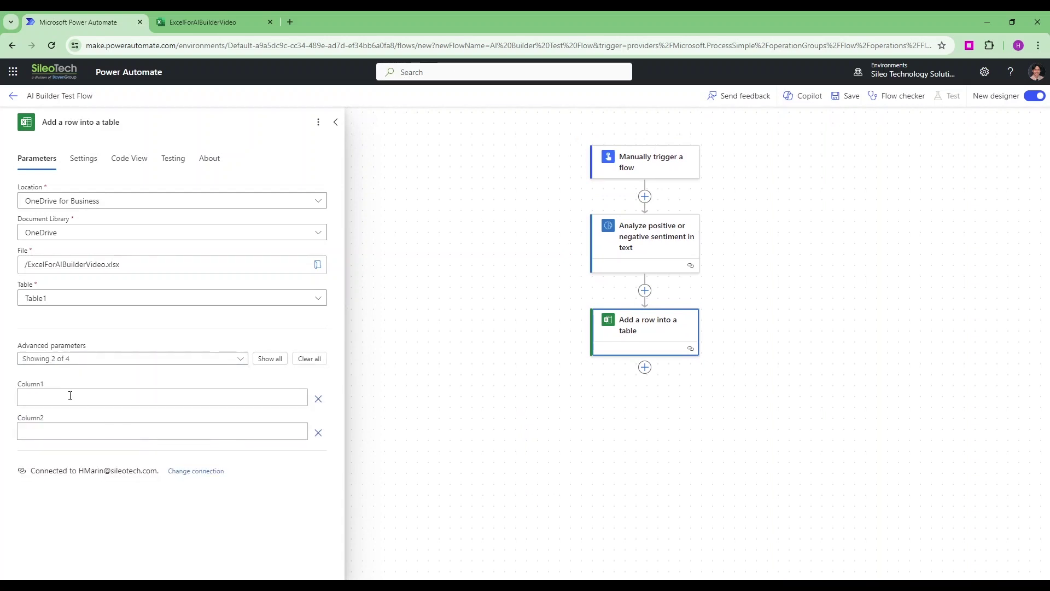
Set Column1 to the manual trigger's Input value from dynamic content.
left_click(110, 400)
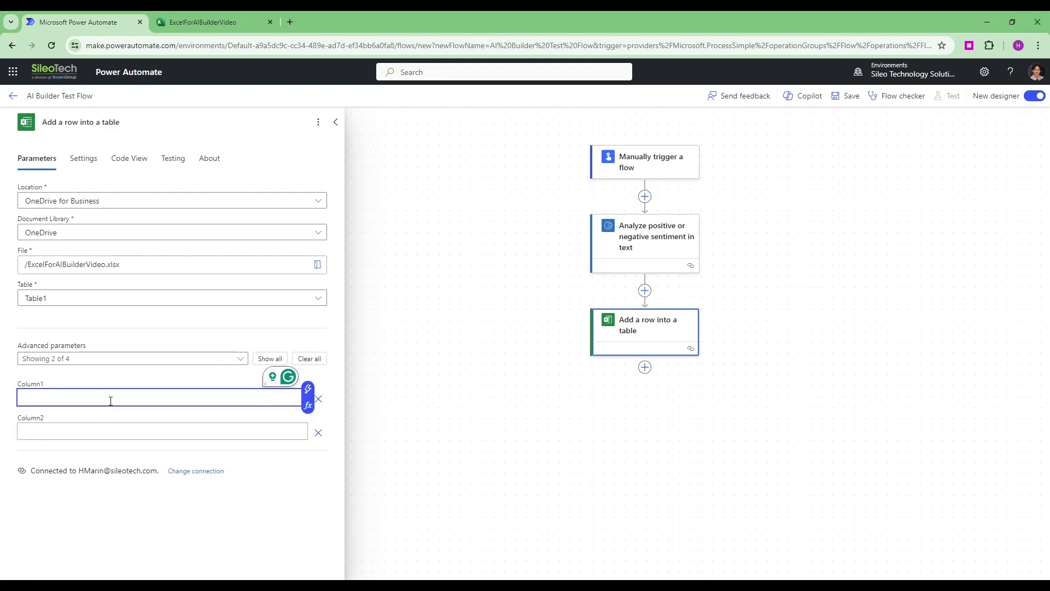
left_click(307, 408)
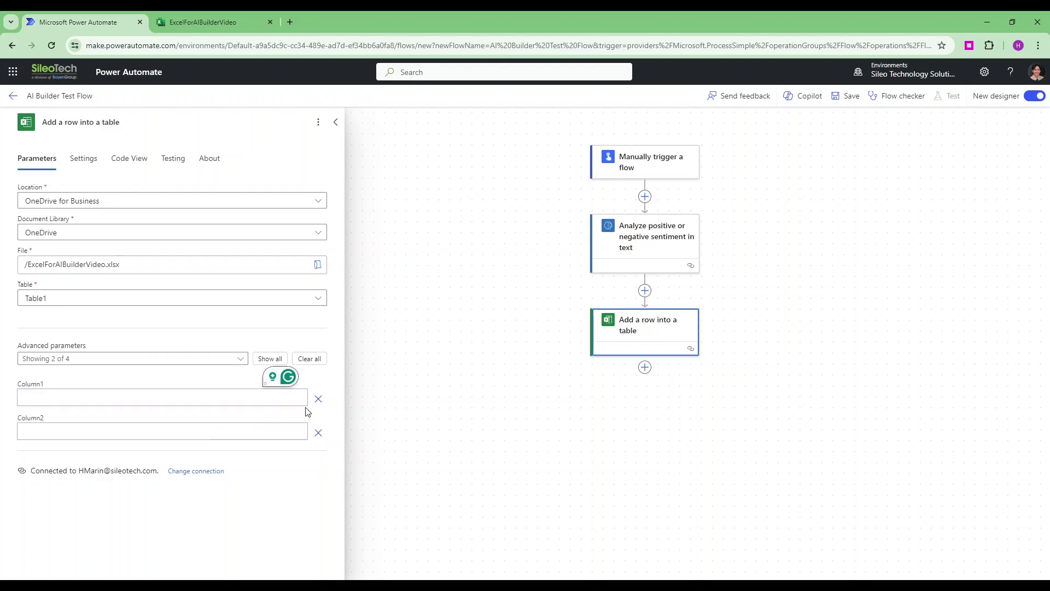
left_click(396, 364)
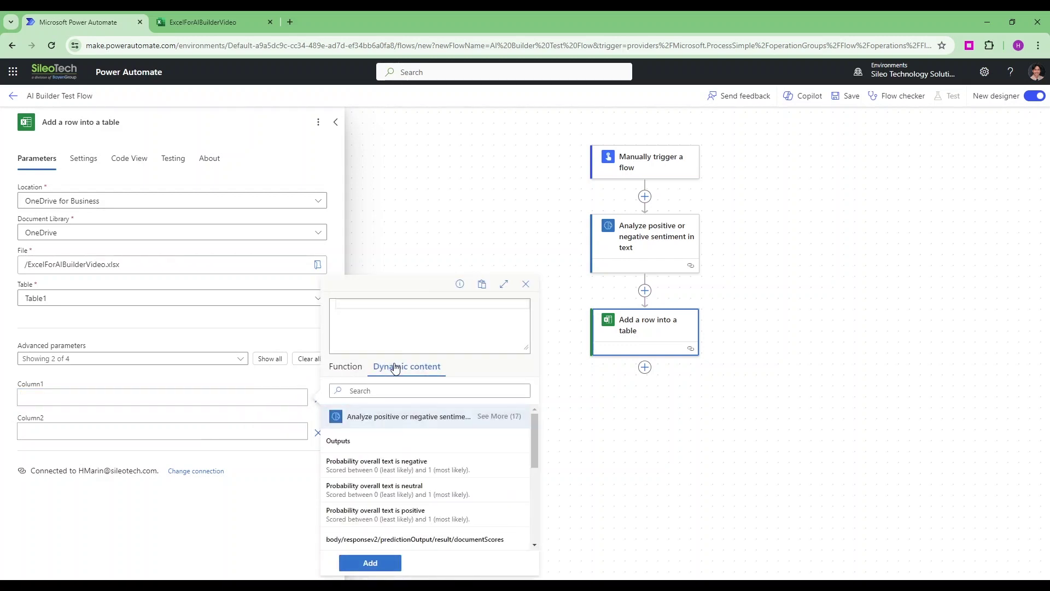
scroll(402, 462, "down", 2)
scroll(364, 504, "down", 2)
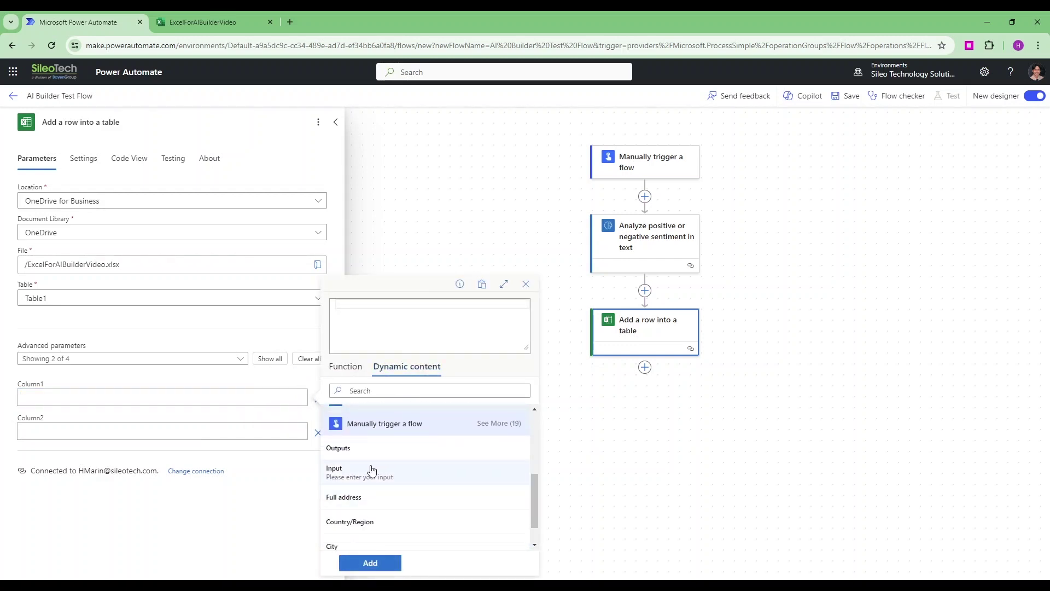
left_click(490, 424)
scroll(394, 470, "down", 5)
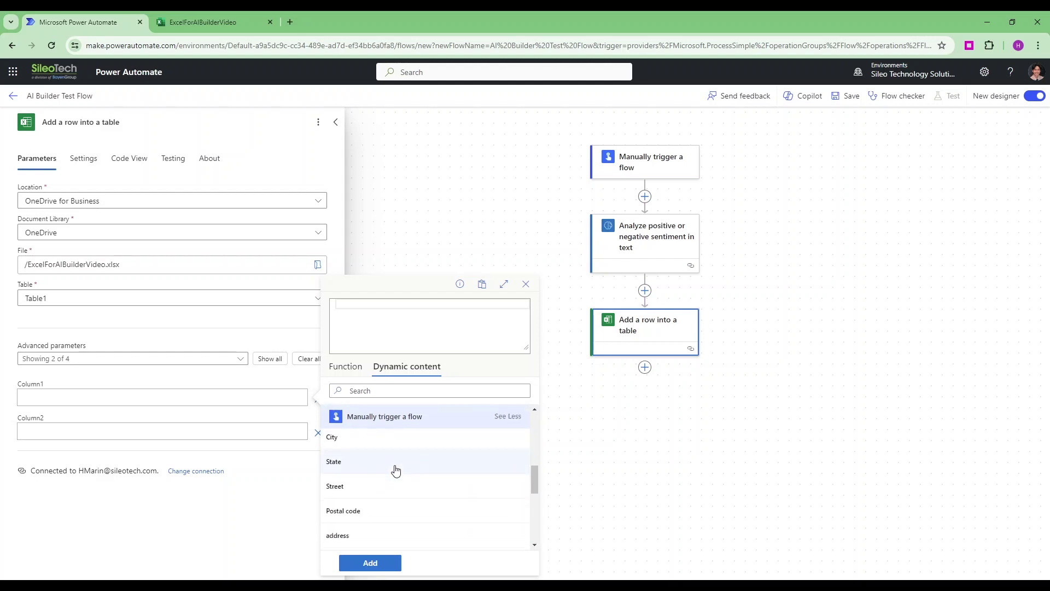
scroll(393, 481, "down", 2)
scroll(383, 481, "up", 6)
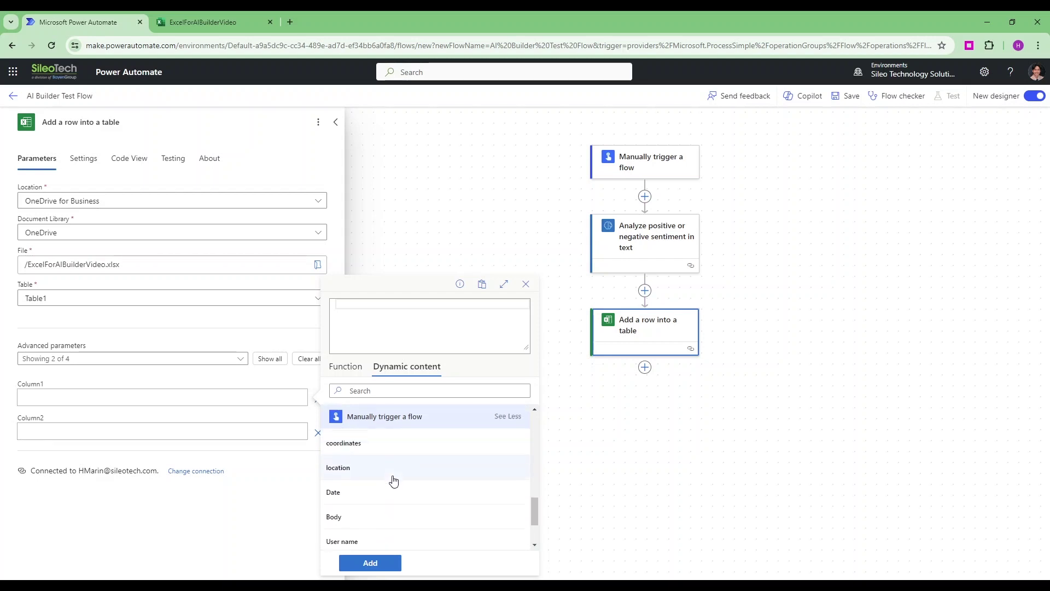
scroll(369, 484, "up", 3)
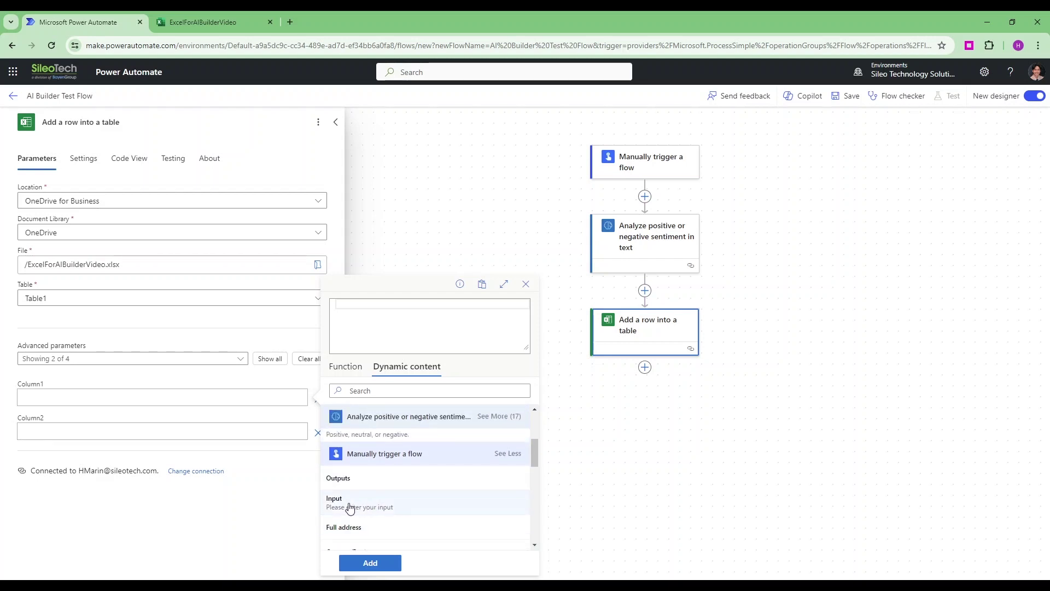
left_click(361, 509)
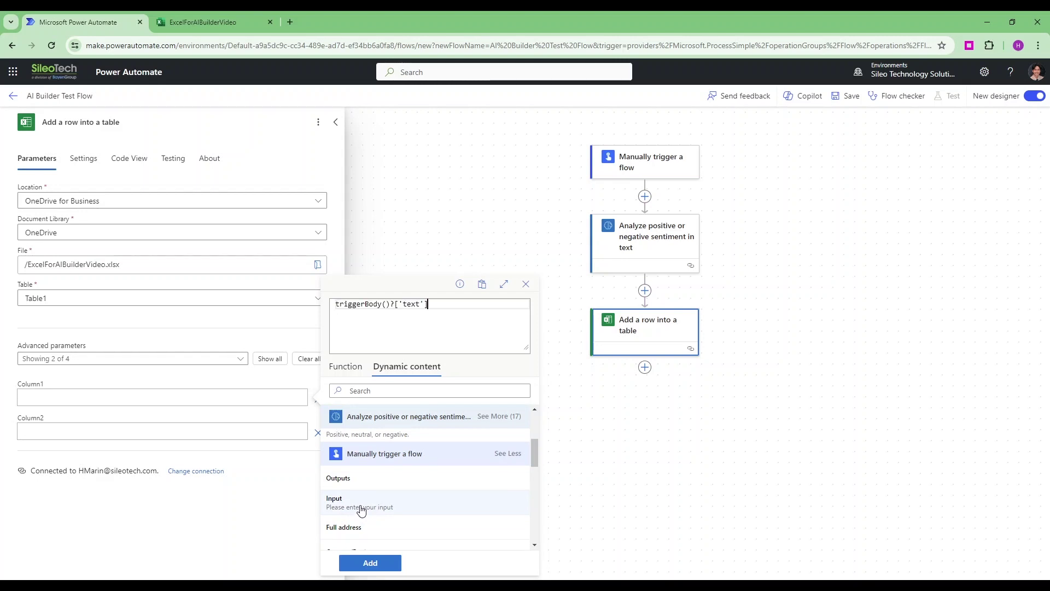
left_click(370, 563)
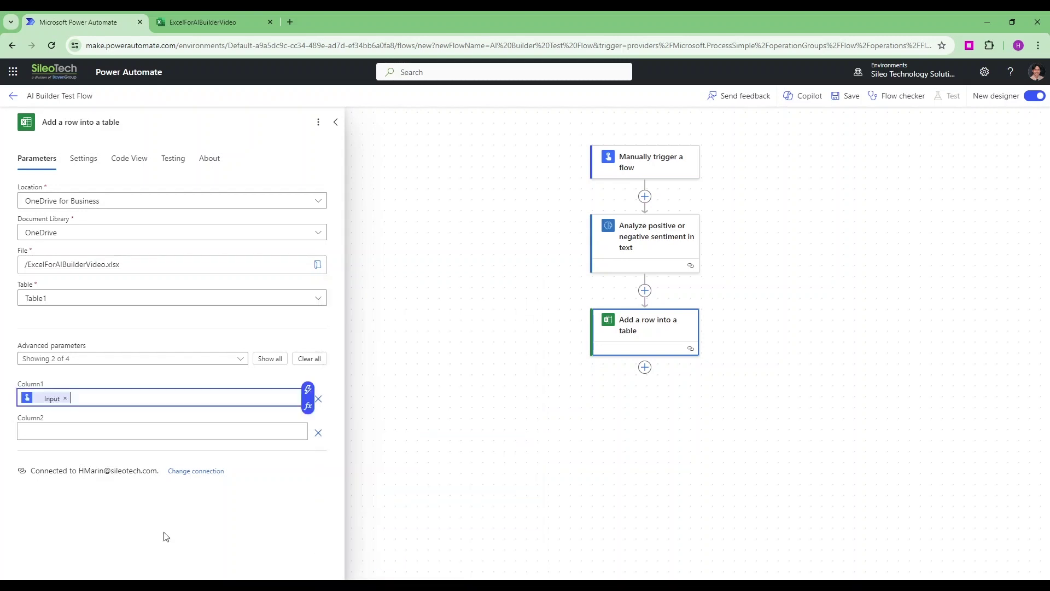
Set Column2 to the Sentence sentiment output, wrapping the row step in a For each loop.
left_click(76, 430)
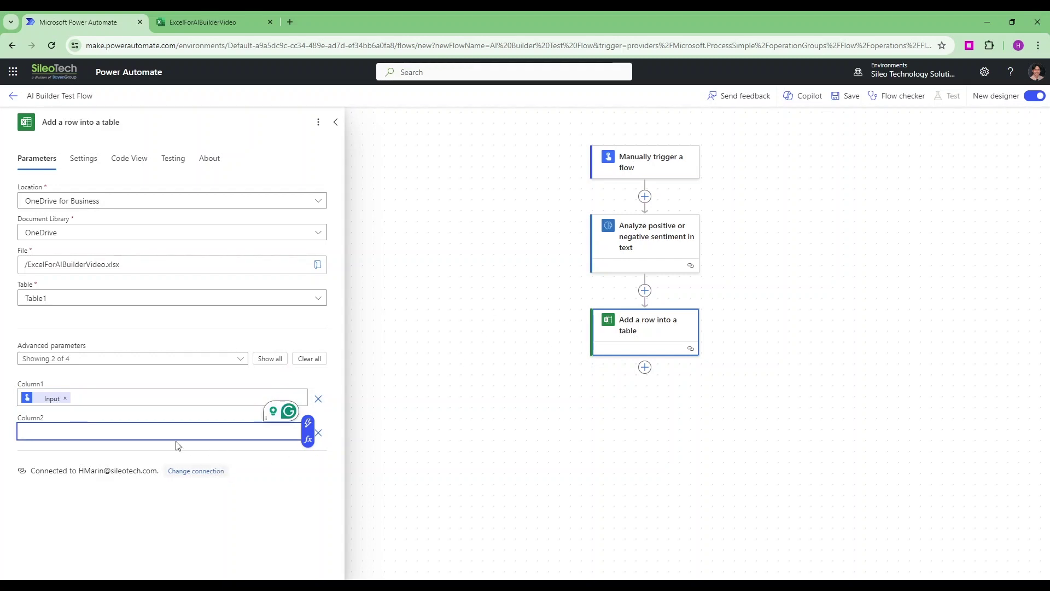
left_click(308, 439)
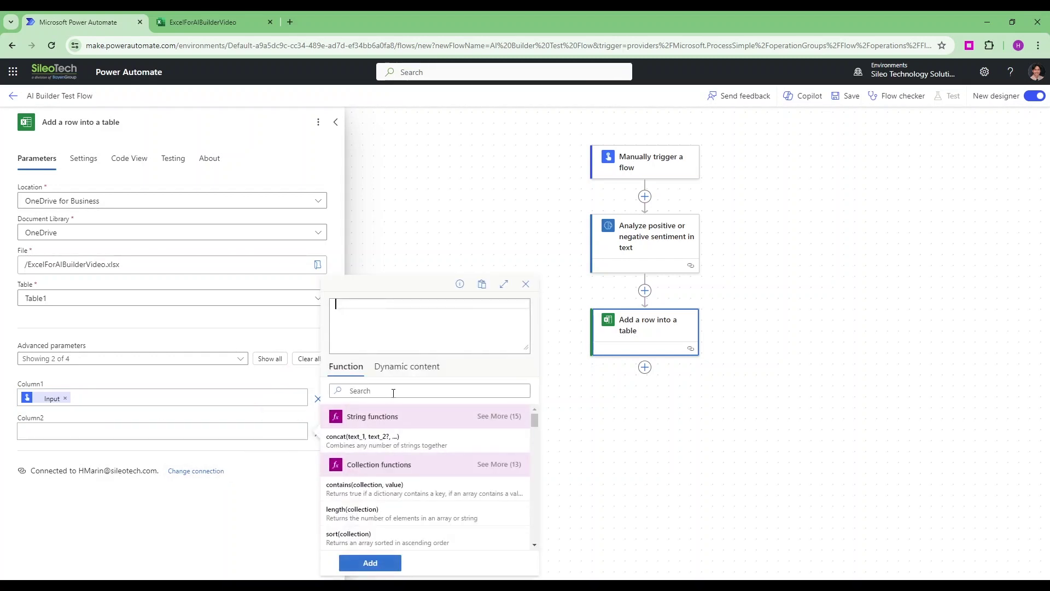
left_click(407, 366)
scroll(394, 459, "down", 1)
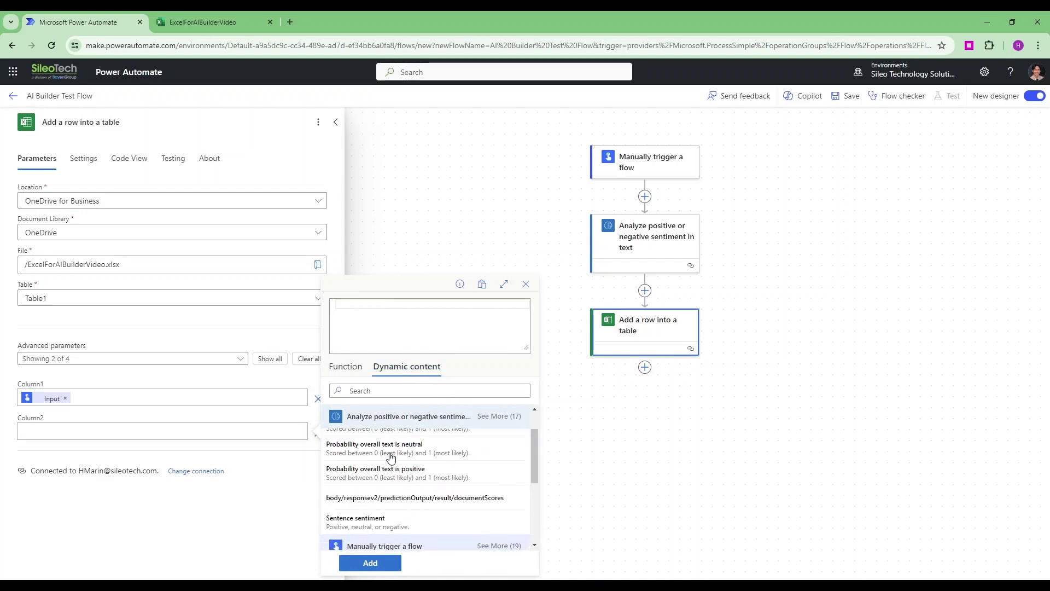
scroll(390, 457, "down", 1)
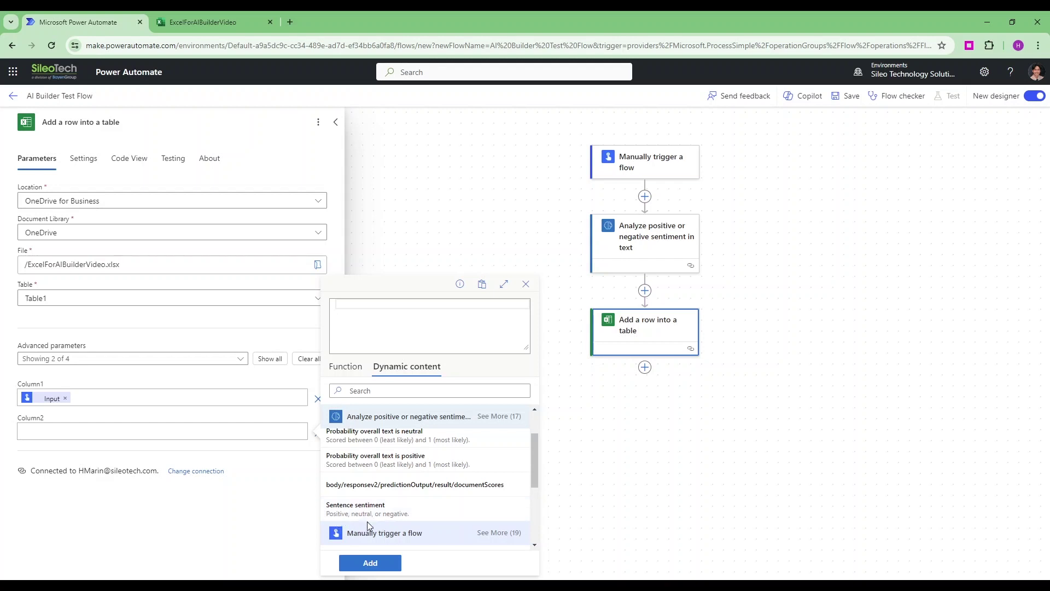
left_click(398, 513)
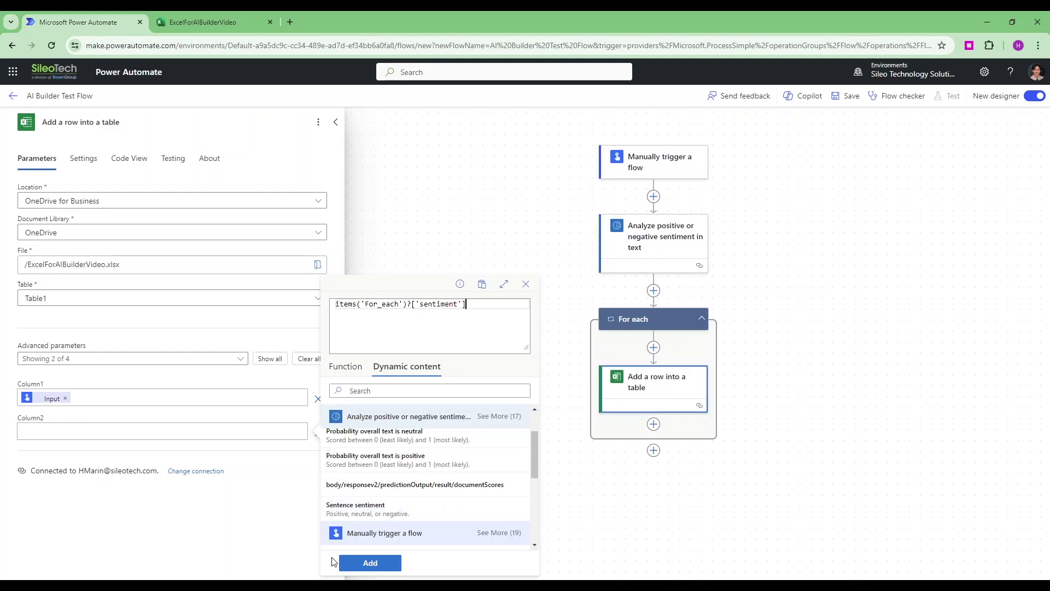
left_click(380, 564)
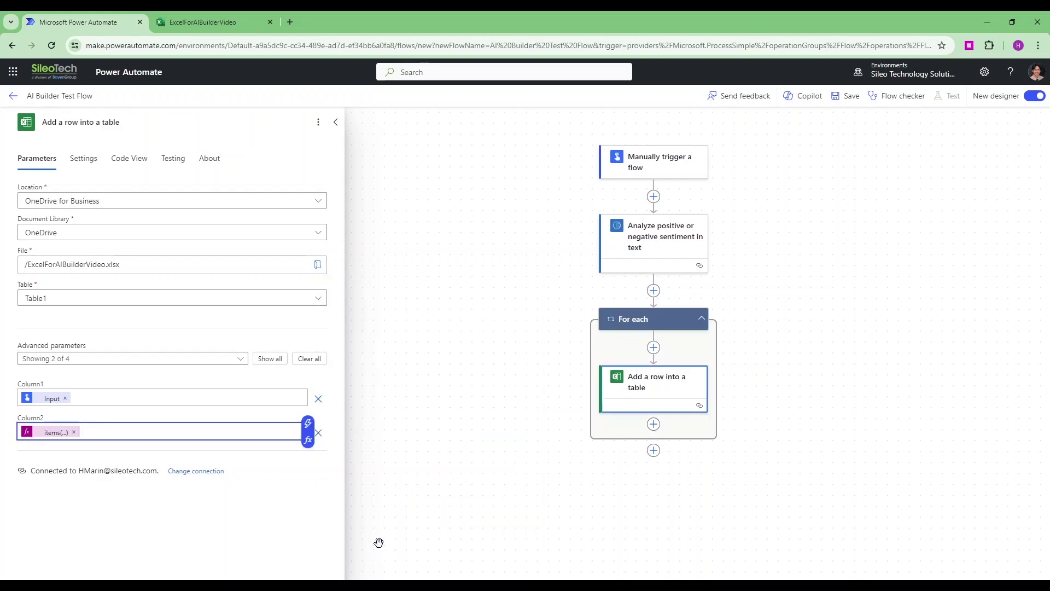
left_click(431, 465)
left_click_drag(428, 358, 329, 388)
Save the flow and test it manually with 'This is the best power automate tutorial video I've ever seen!'.
left_click(848, 96)
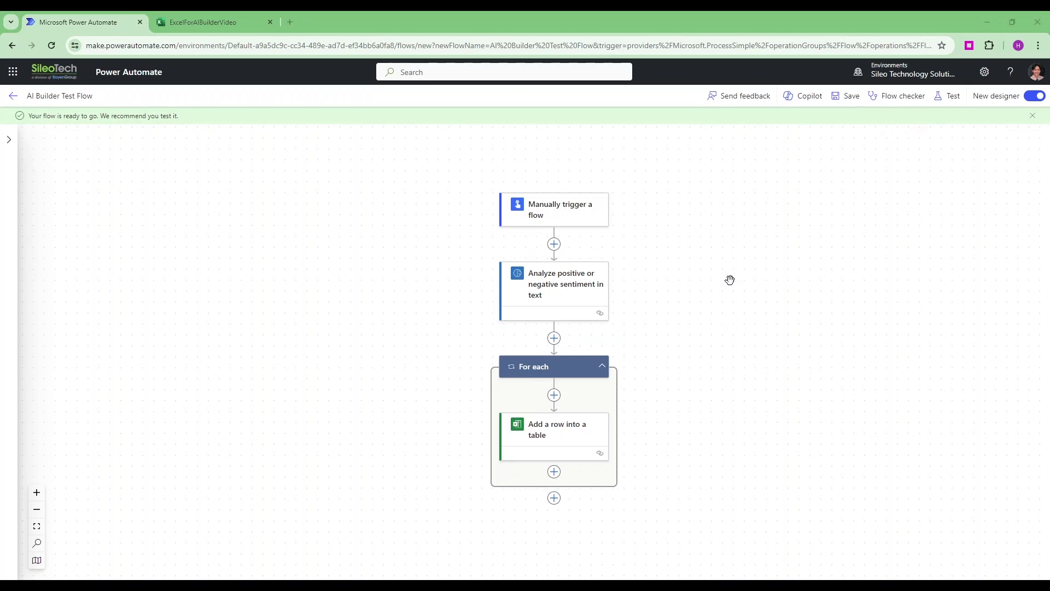
left_click(948, 96)
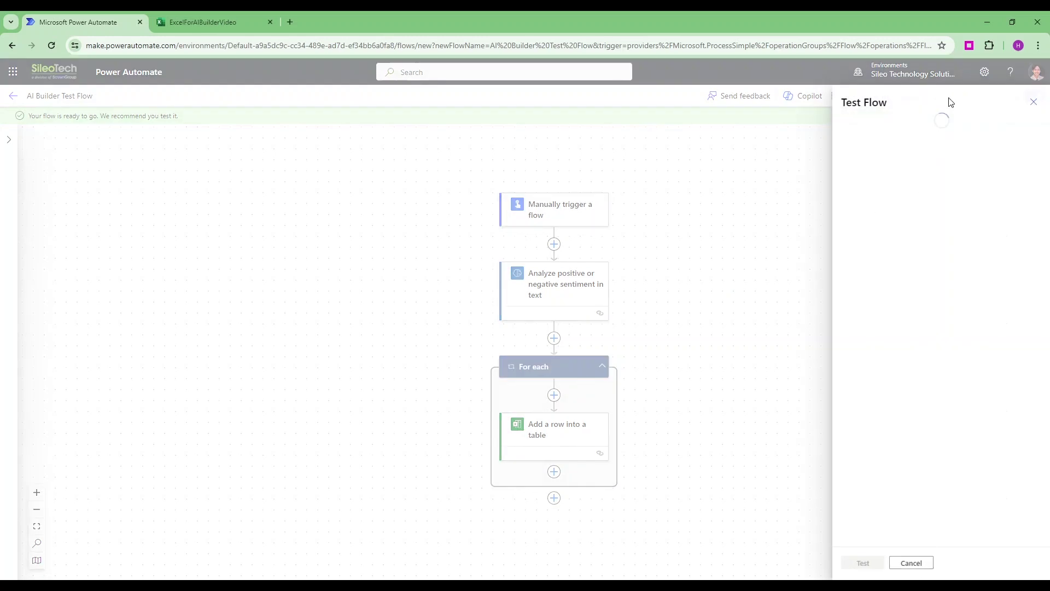
left_click(848, 125)
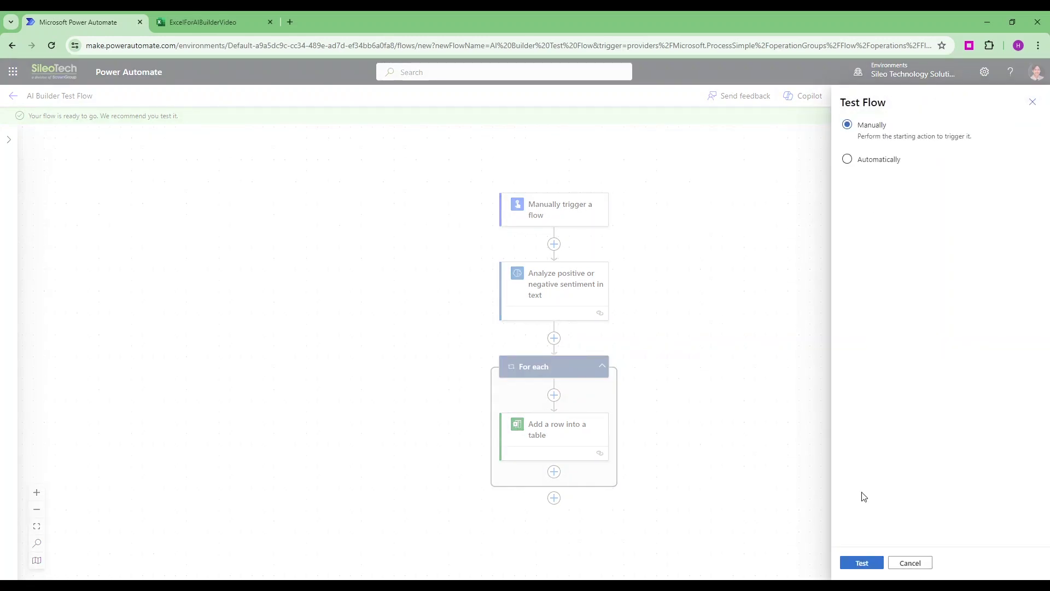
left_click(861, 563)
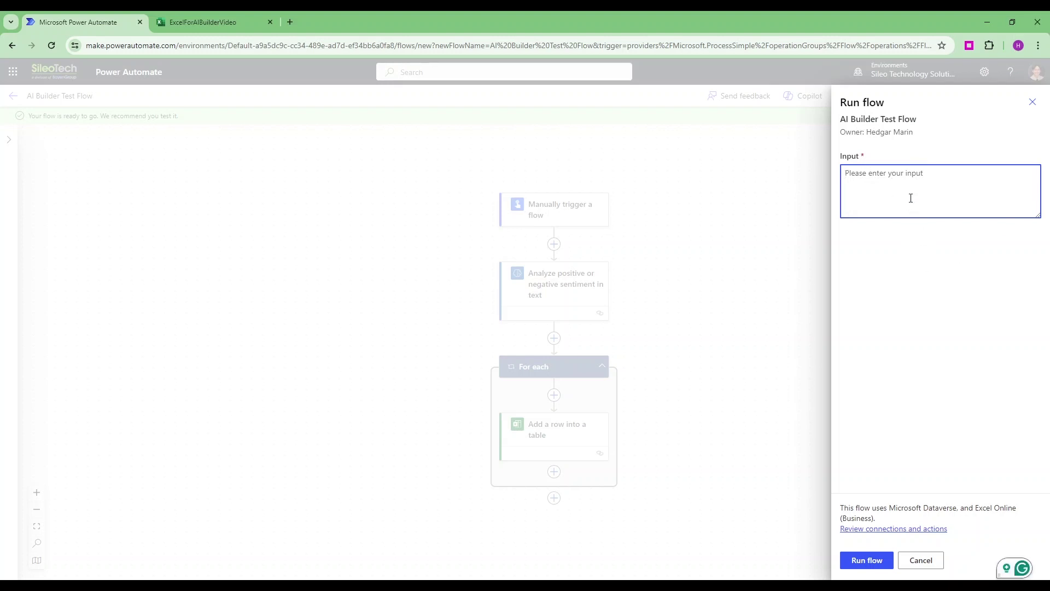
type("This is the best p")
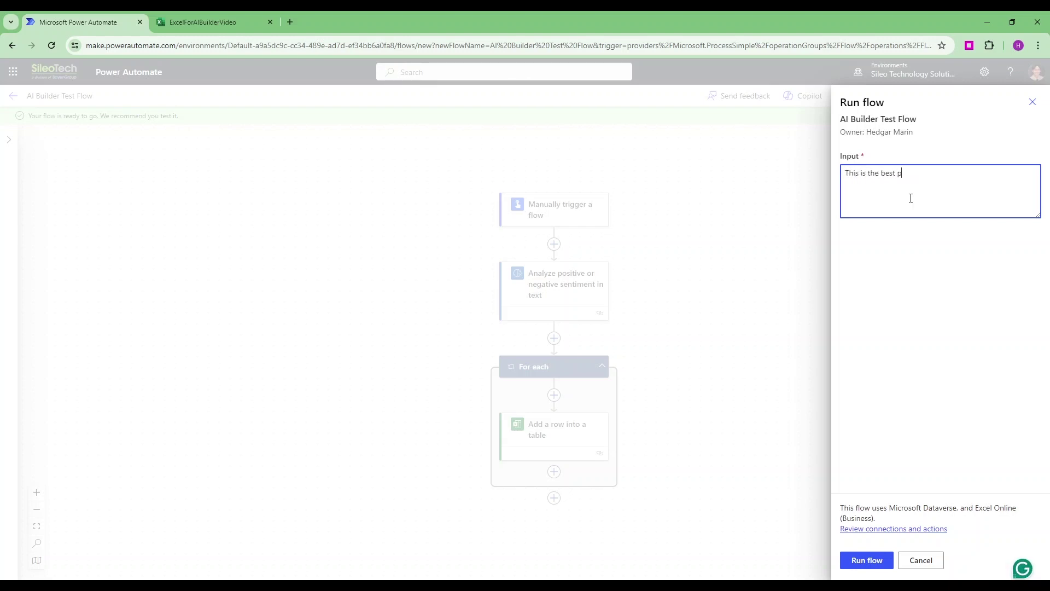
type("ower autpomate tutorial video I've ever seen!")
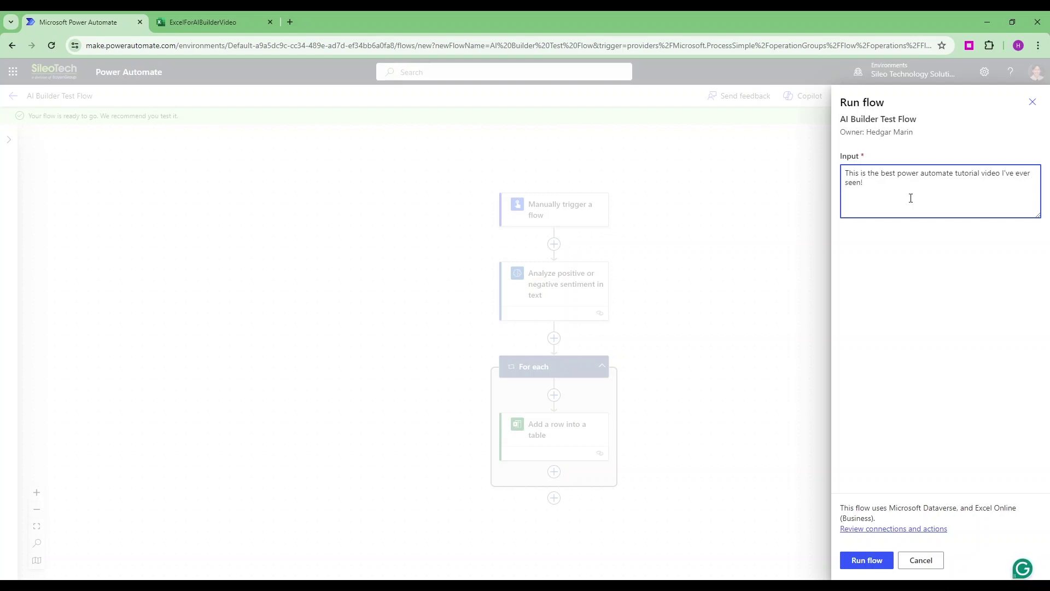
left_click(881, 564)
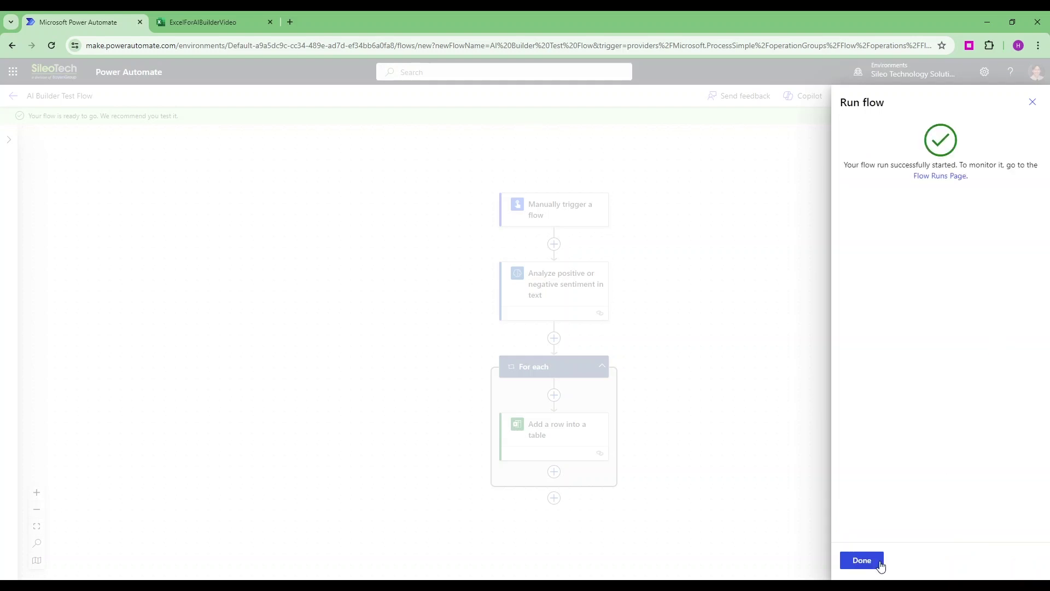
left_click(862, 560)
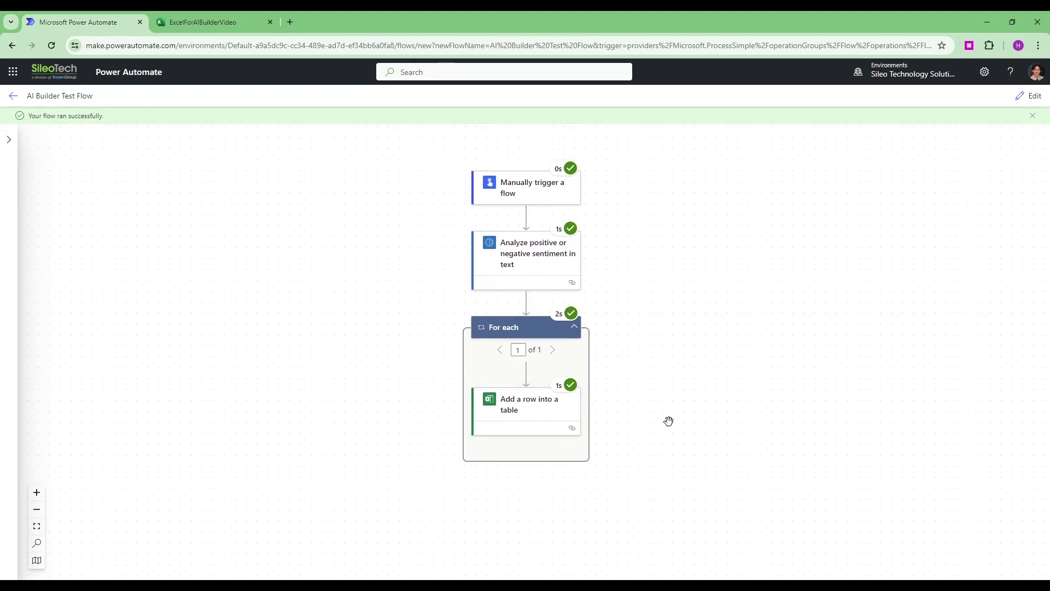
In the ExcelForAIBuilderVideo workbook, autofit column A to the new sentence in A7.
left_click(235, 23)
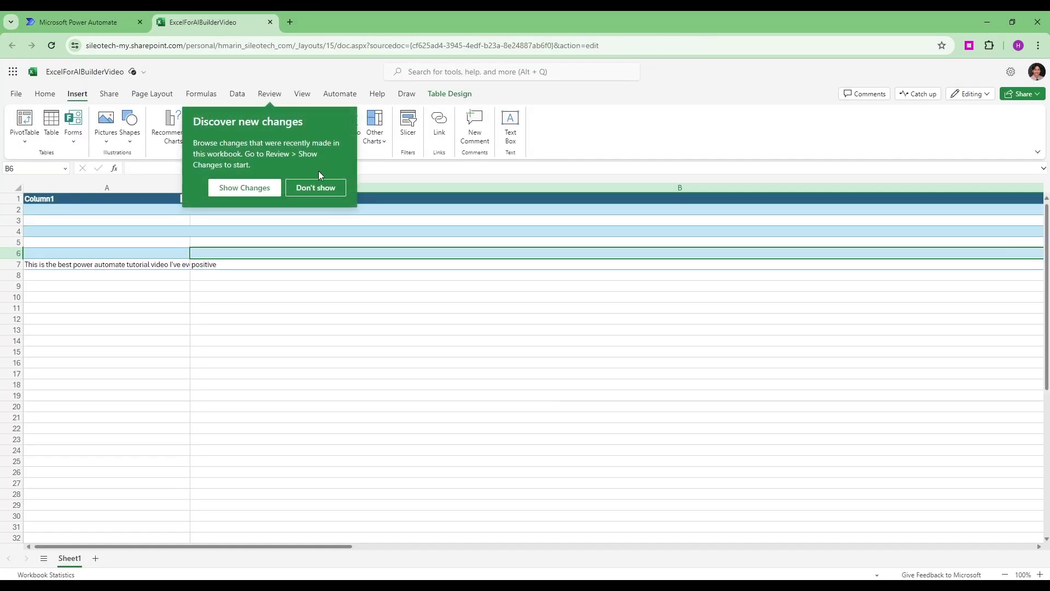
left_click(309, 188)
left_click(83, 265)
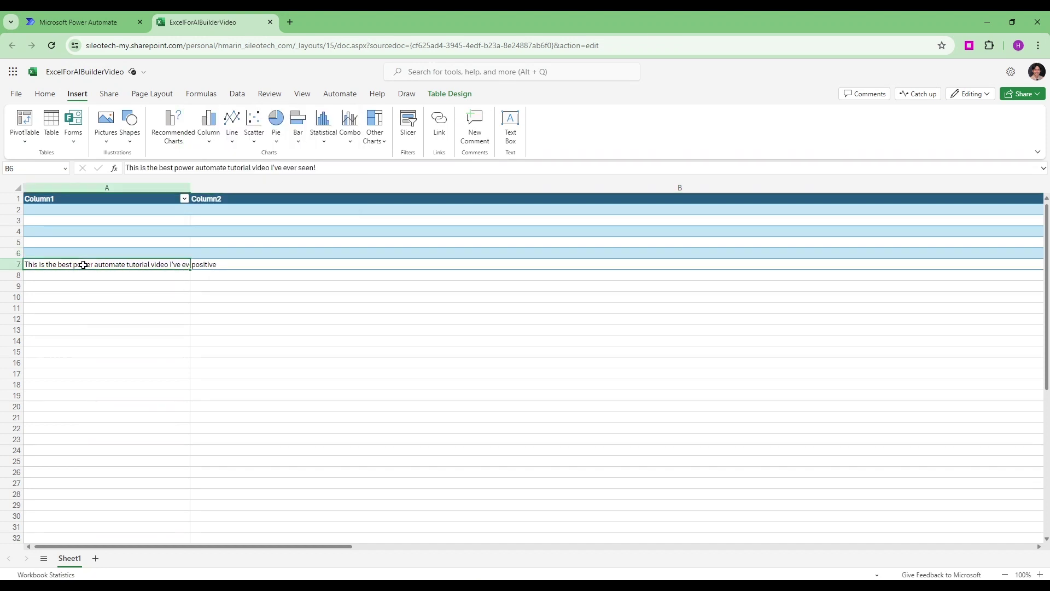
double_click(191, 194)
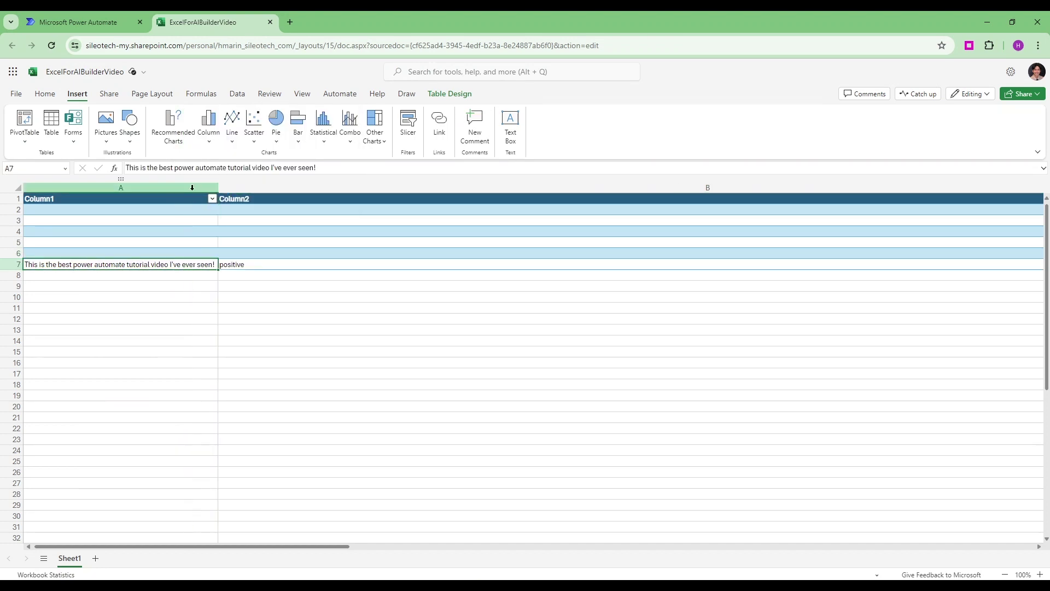
Verify row 7 holds the test sentence and 'positive', cancelling an accidental cell move.
left_click(114, 273)
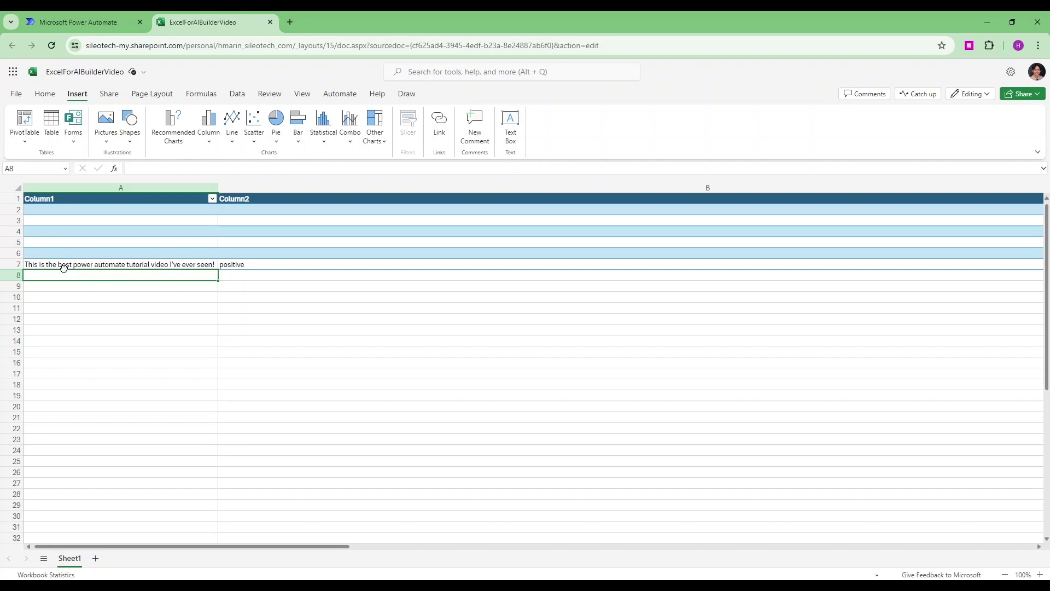
left_click_drag(64, 268, 62, 264)
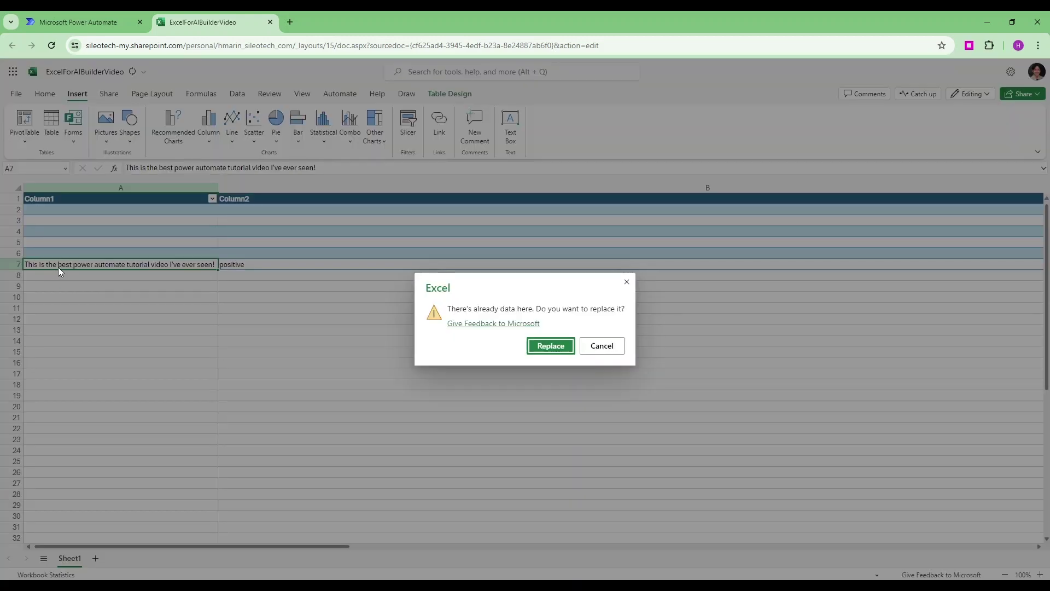
left_click(625, 288)
left_click(266, 261)
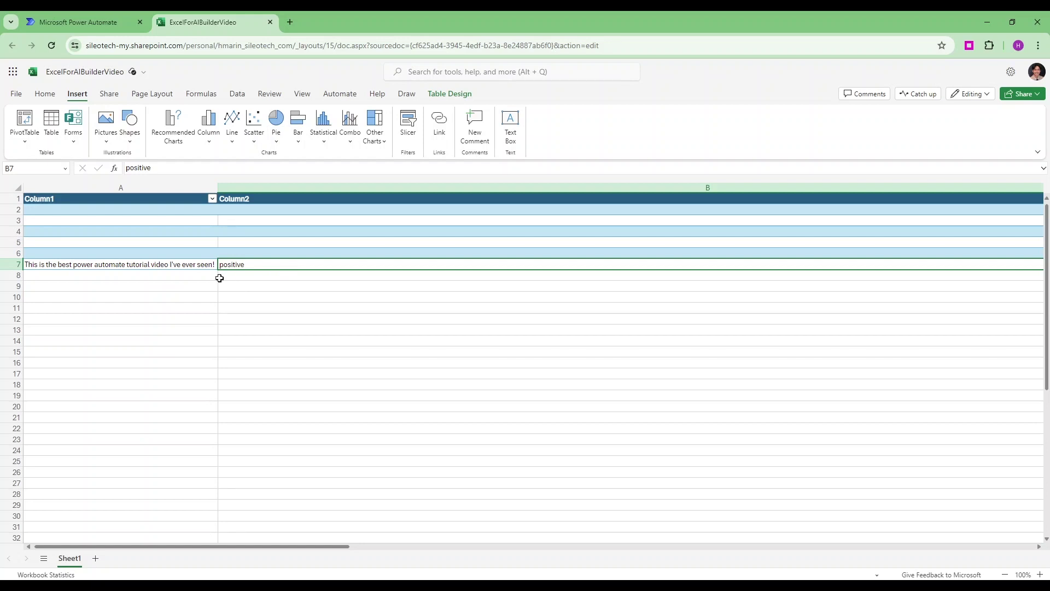
left_click(179, 267)
left_click(240, 271)
left_click(144, 266)
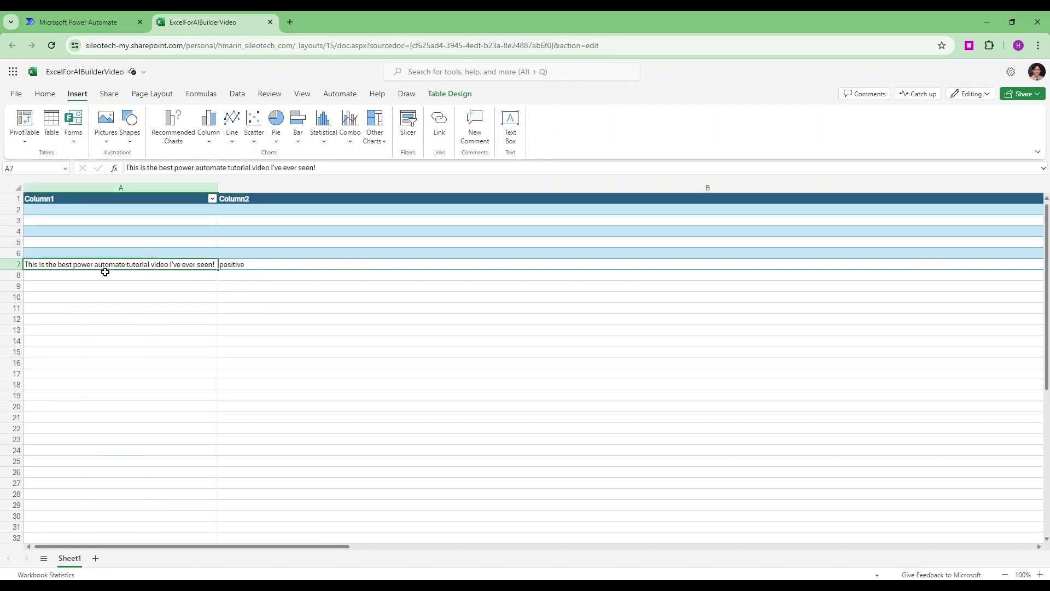
left_click(247, 268)
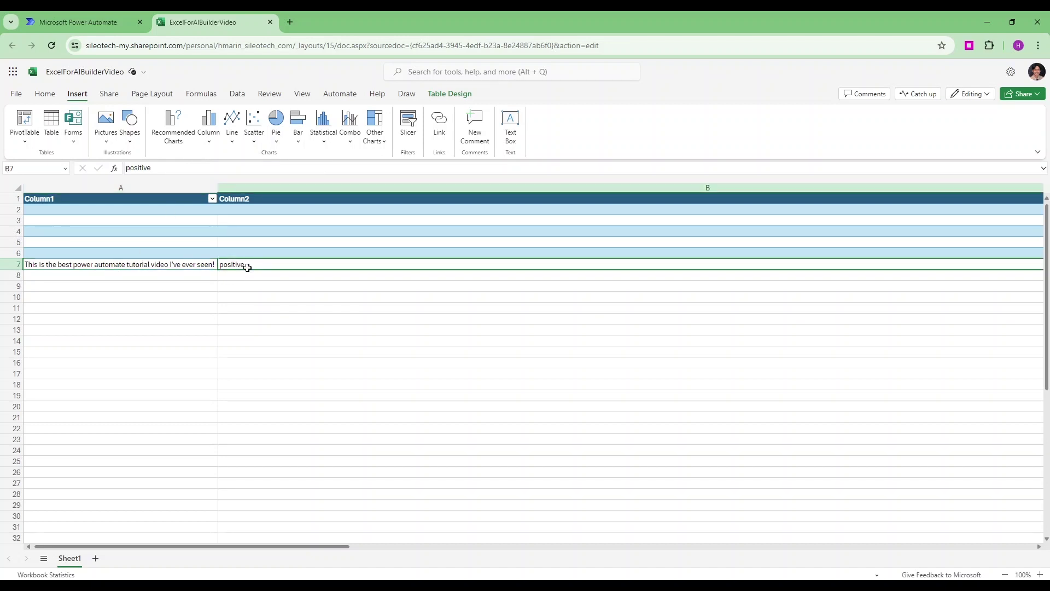
left_click(247, 277)
left_click(172, 267)
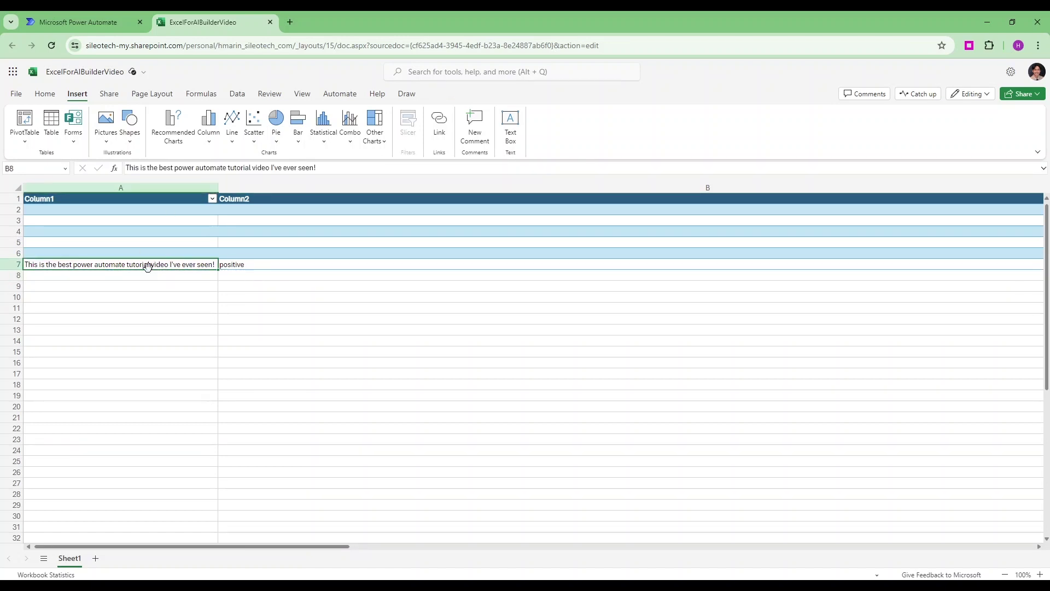
Return to the Power Automate tab showing the successful AI Builder Test Flow run.
left_click(110, 21)
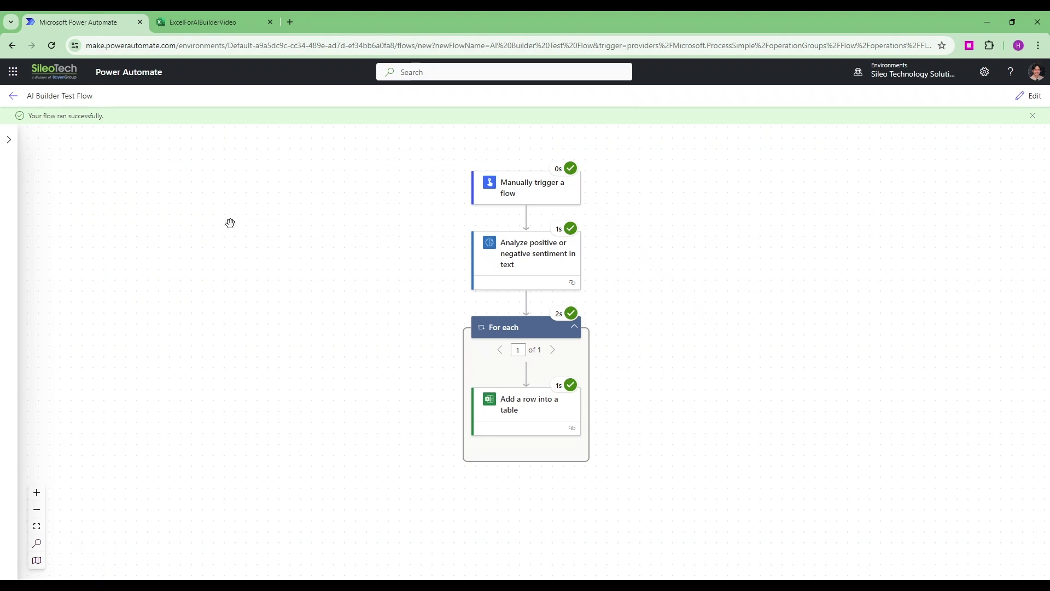